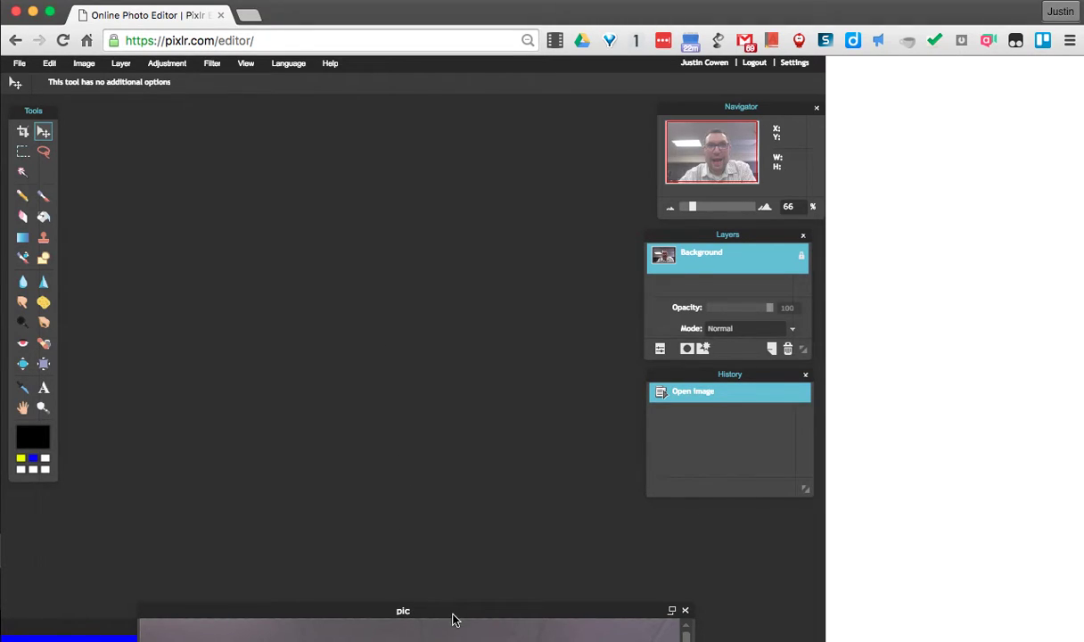
# Arrange the pic photo and 'over excited teacher' windows so both images are visible
pyautogui.moveTo(452, 613); pyautogui.dragTo(399, 153)
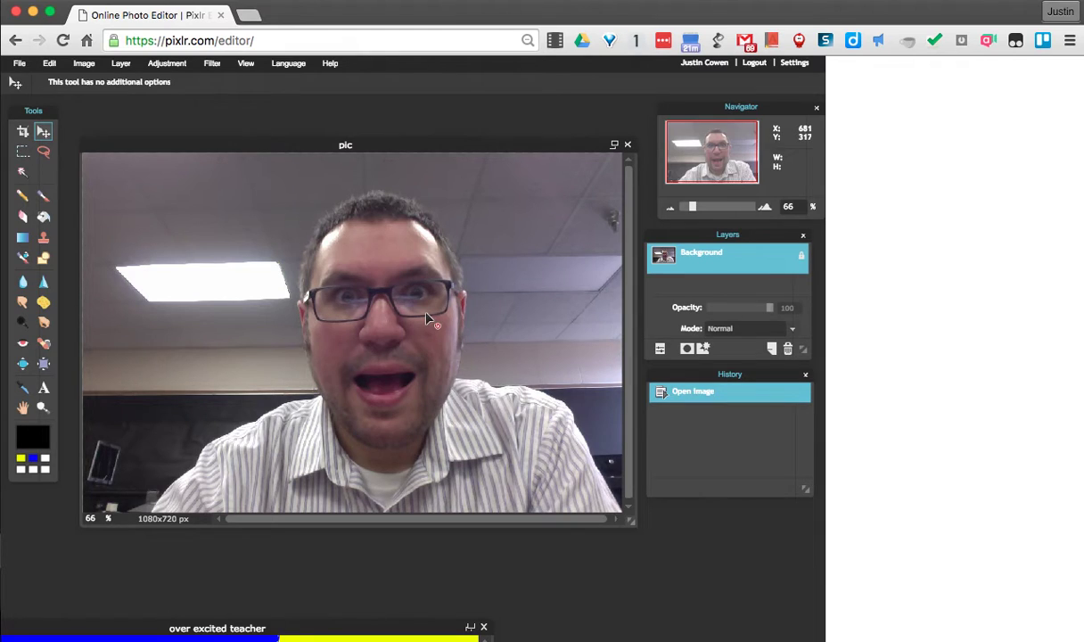
pyautogui.moveTo(374, 633); pyautogui.dragTo(463, 620)
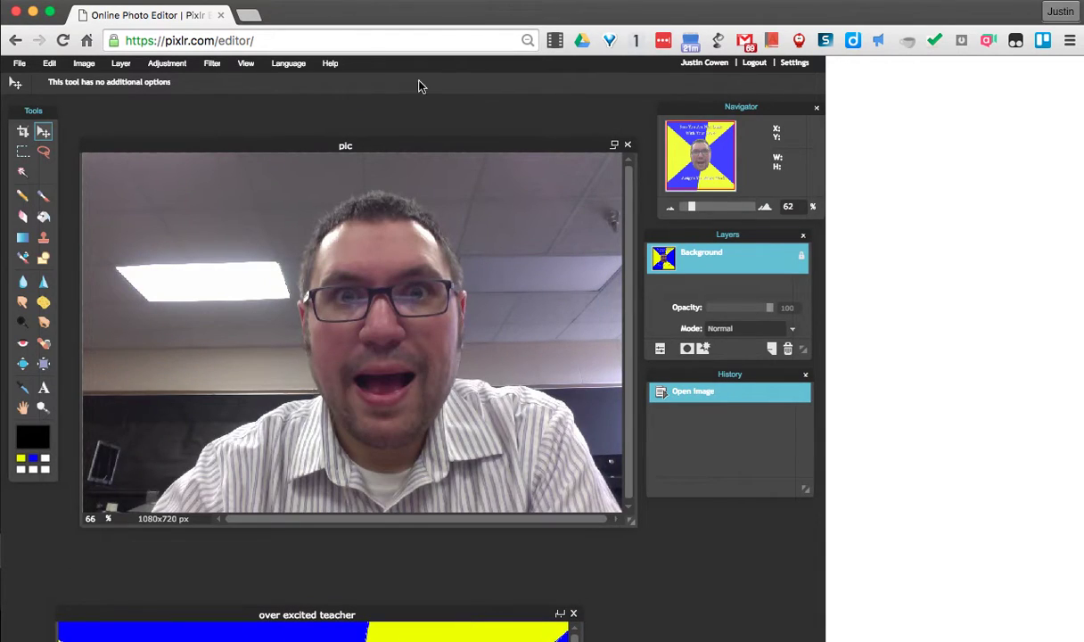
# Activate the pic photo and trace a Lasso selection around the man's head
pyautogui.click(400, 152)
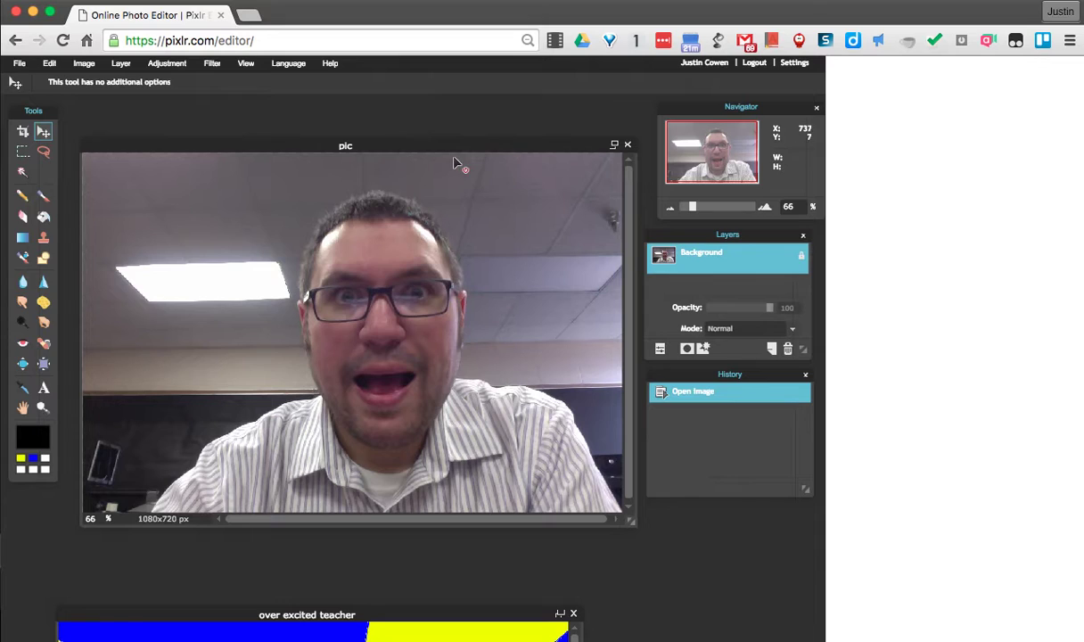
pyautogui.moveTo(450, 149); pyautogui.dragTo(448, 133)
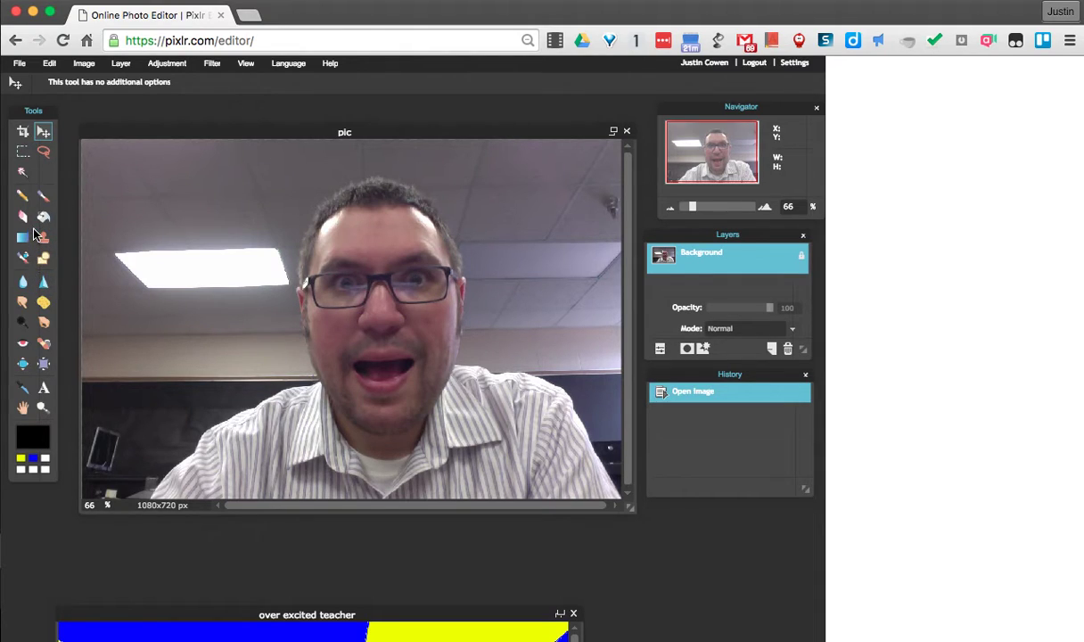
pyautogui.click(43, 152)
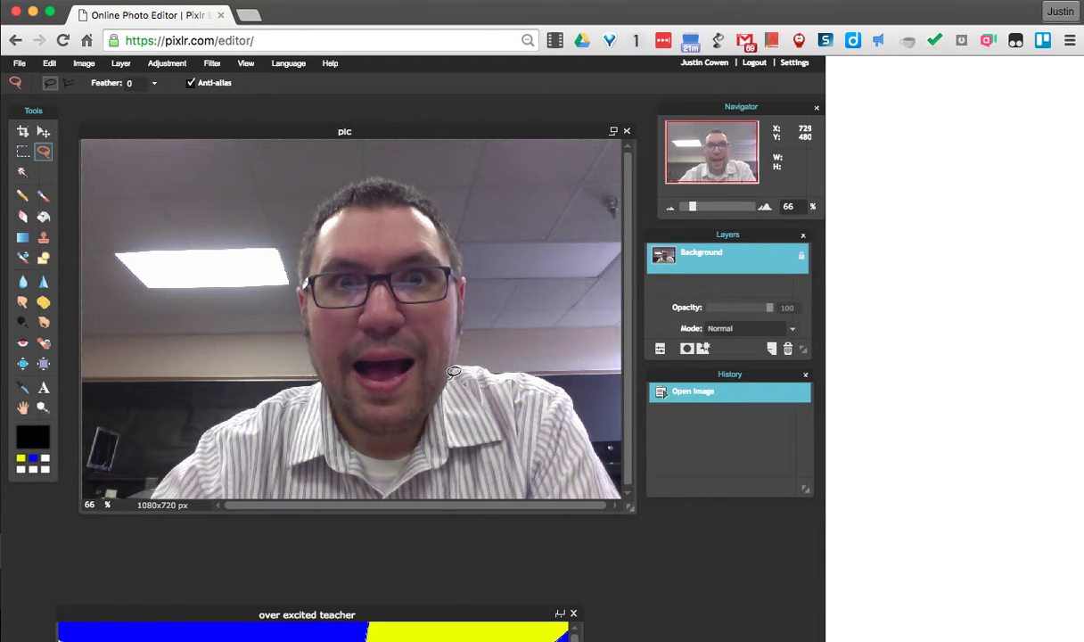
pyautogui.moveTo(464, 342)
pyautogui.mouseDown()
pyautogui.moveTo(466, 273)
pyautogui.moveTo(453, 229)
pyautogui.moveTo(419, 187)
pyautogui.moveTo(366, 176)
pyautogui.moveTo(328, 195)
pyautogui.moveTo(307, 225)
pyautogui.moveTo(287, 295)
pyautogui.moveTo(334, 415)
pyautogui.moveTo(355, 431)
pyautogui.moveTo(410, 440)
pyautogui.moveTo(448, 400)
pyautogui.moveTo(455, 373)
pyautogui.moveTo(437, 352)
pyautogui.mouseUp()
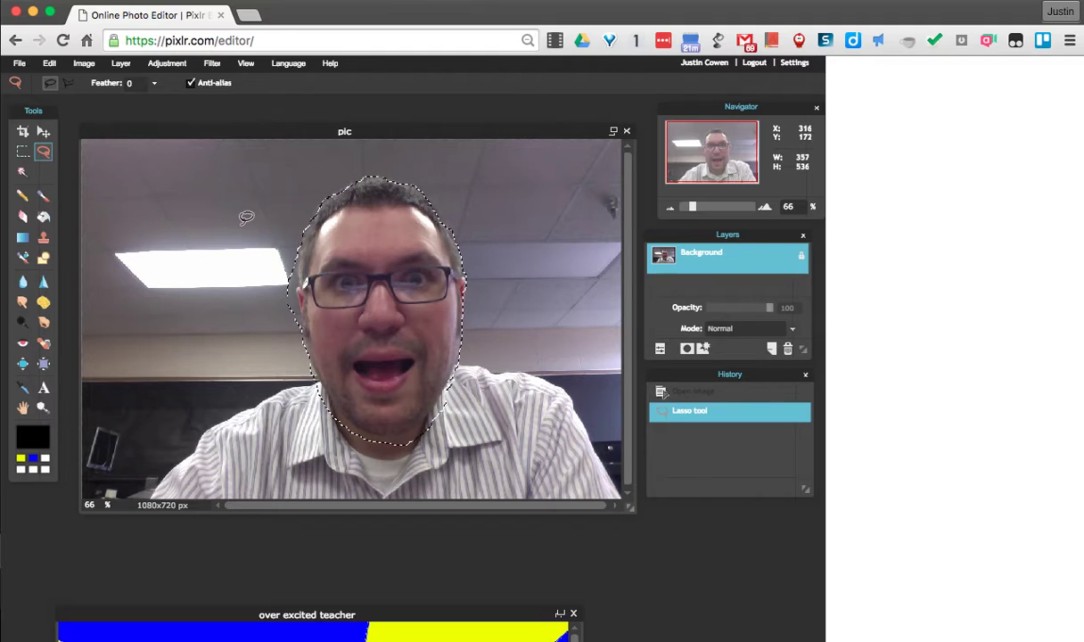
# Copy and paste the head onto Layer 1, then unlock and hide the Background layer
pyautogui.click(49, 63)
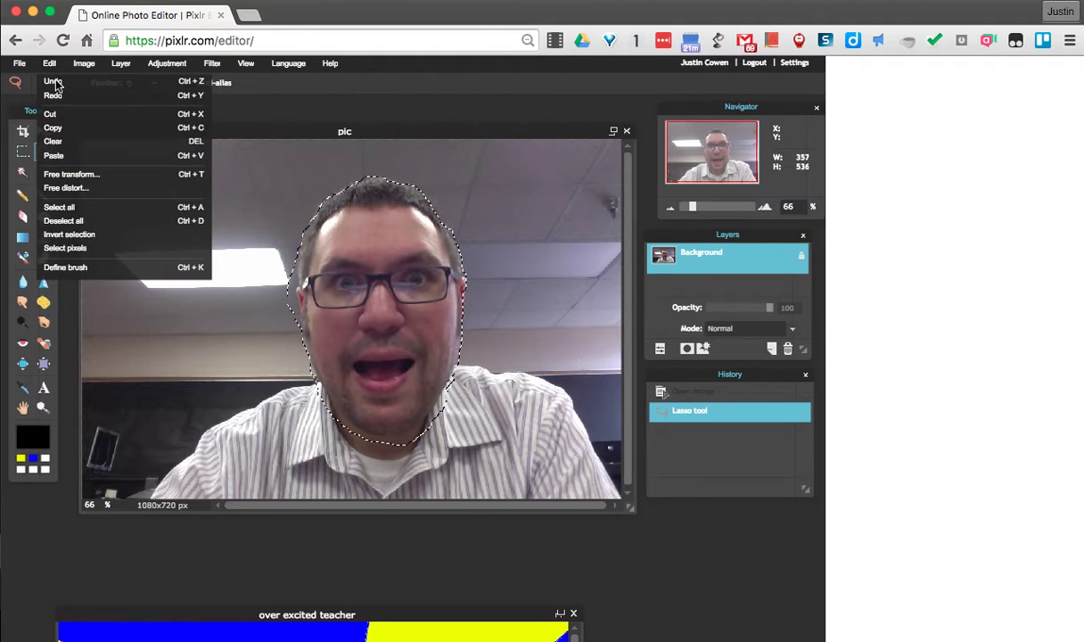
pyautogui.click(56, 128)
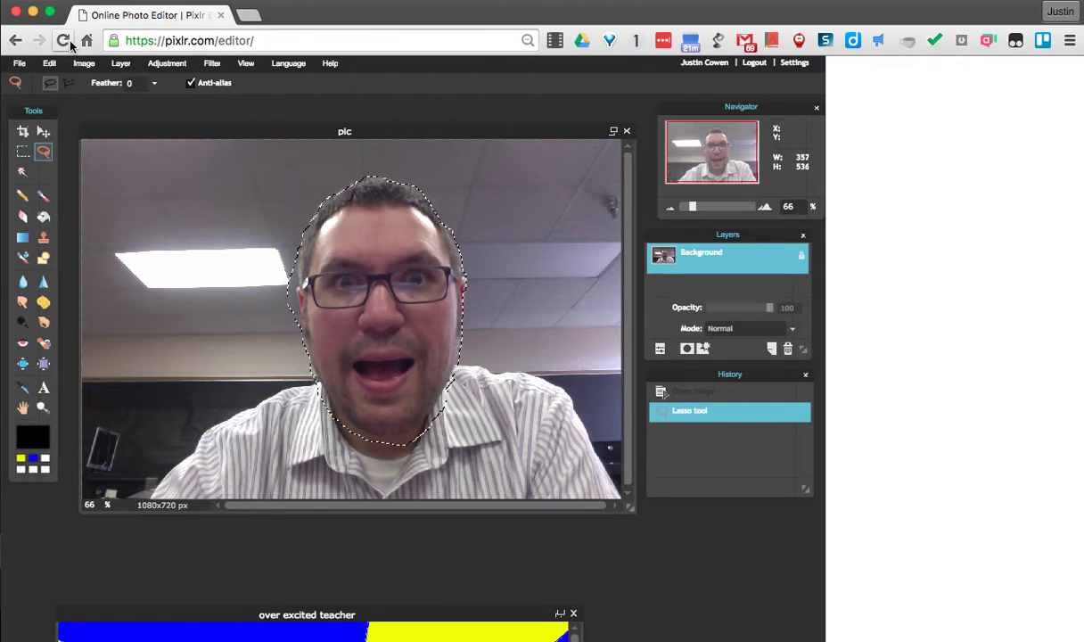
pyautogui.click(49, 65)
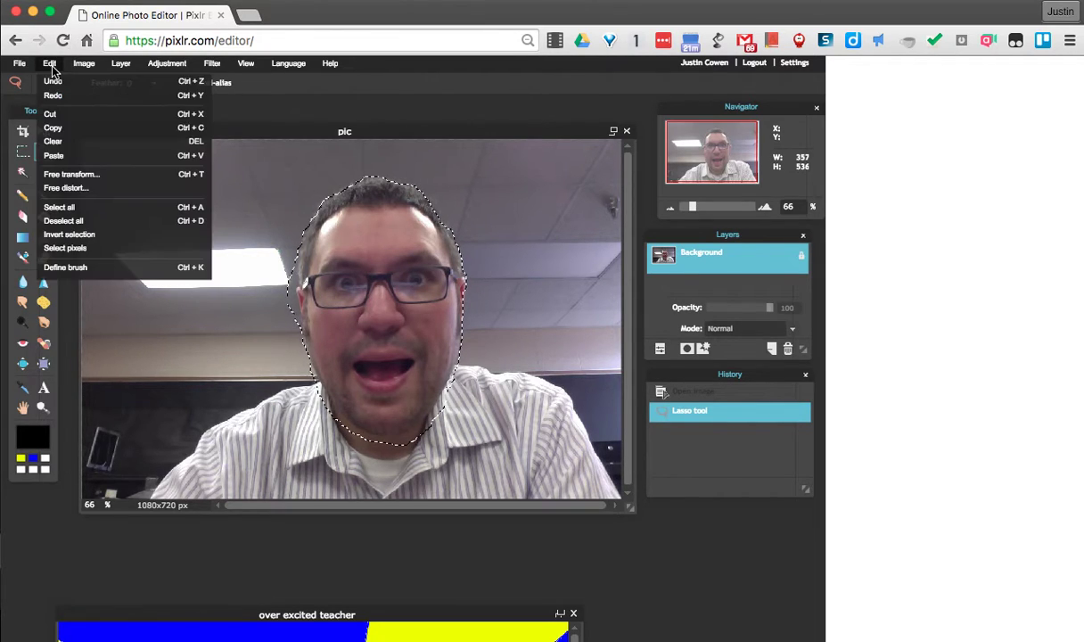
pyautogui.click(51, 150)
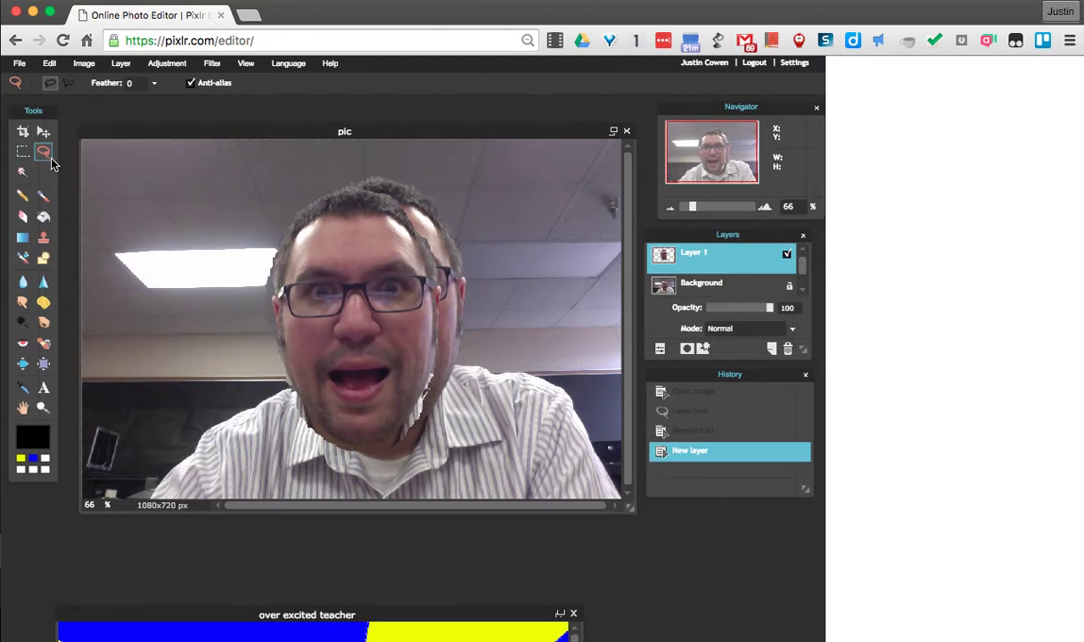
pyautogui.doubleClick(790, 290)
pyautogui.click(787, 285)
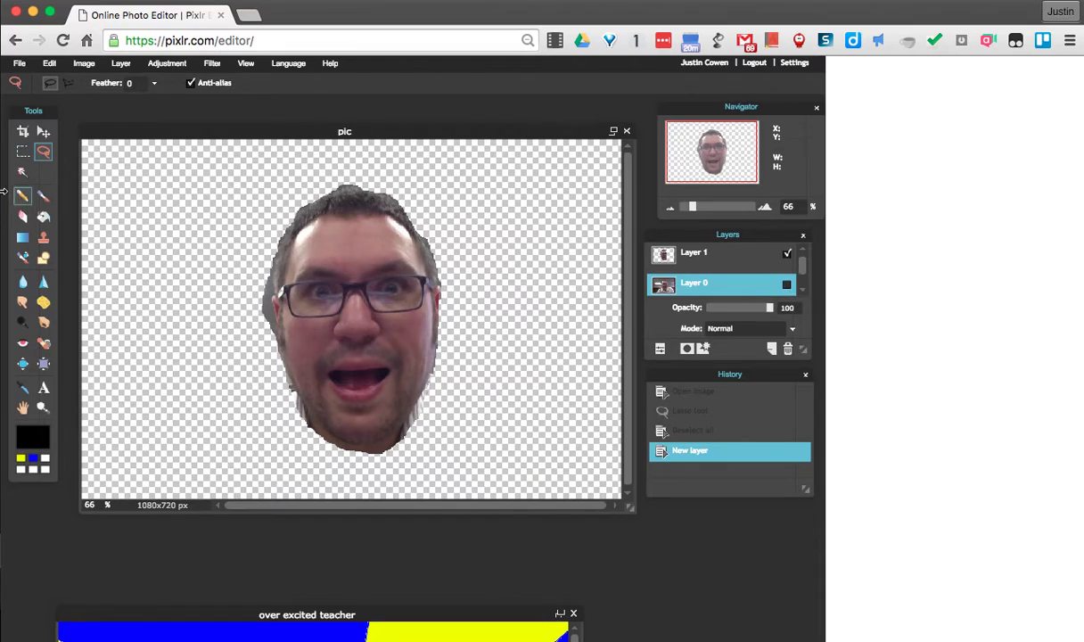
# Select Layer 1 and erase stray pixels along the head's left edge with the Eraser
pyautogui.click(23, 219)
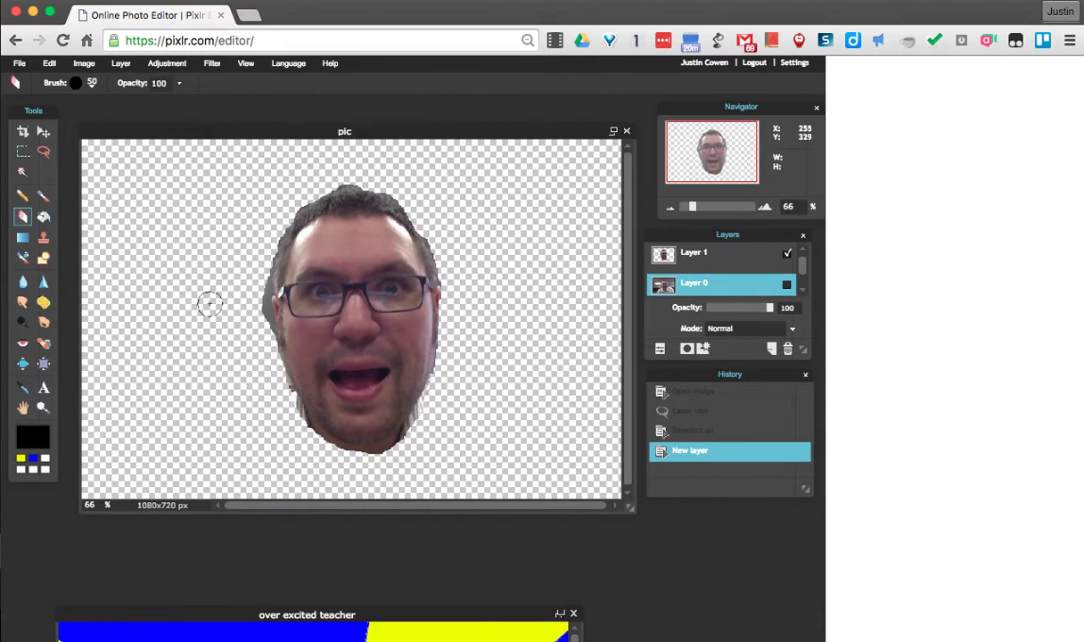
pyautogui.moveTo(259, 324); pyautogui.dragTo(243, 297)
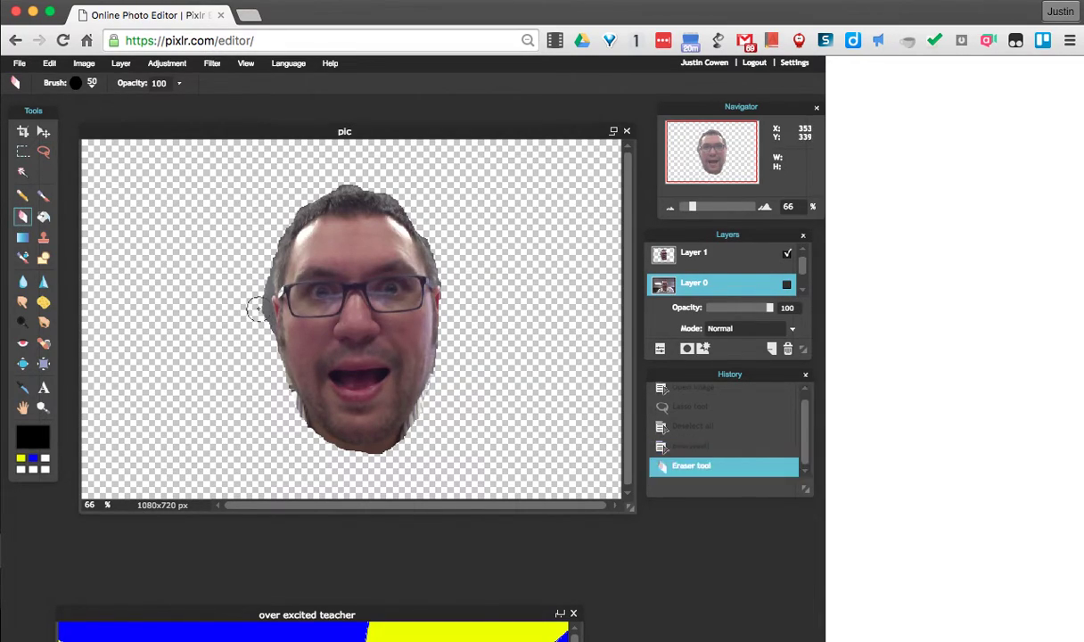
pyautogui.press('super+z')
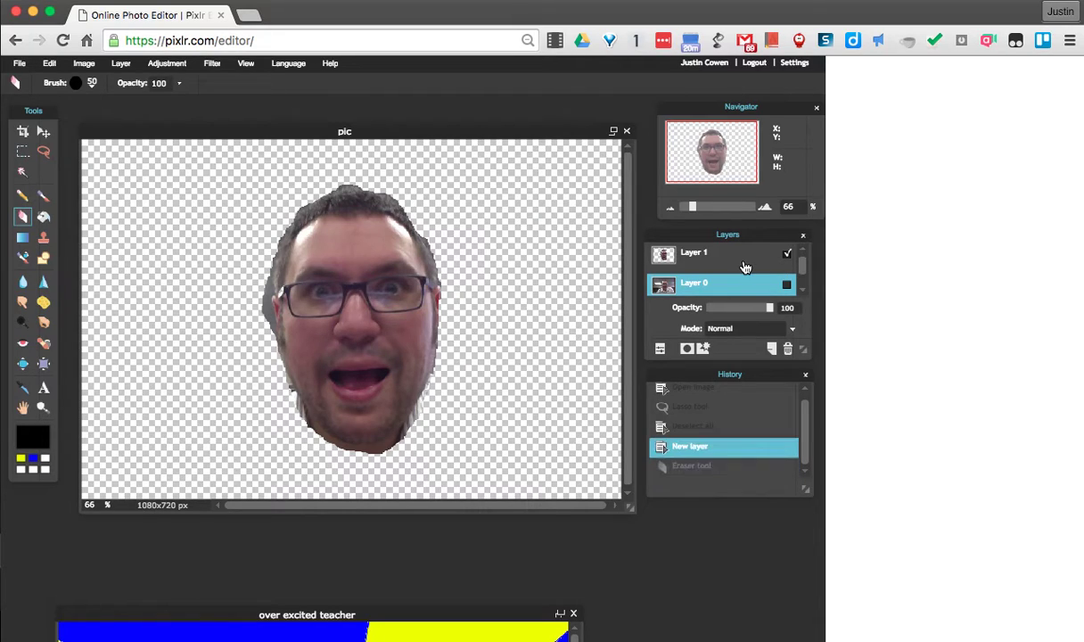
pyautogui.click(700, 257)
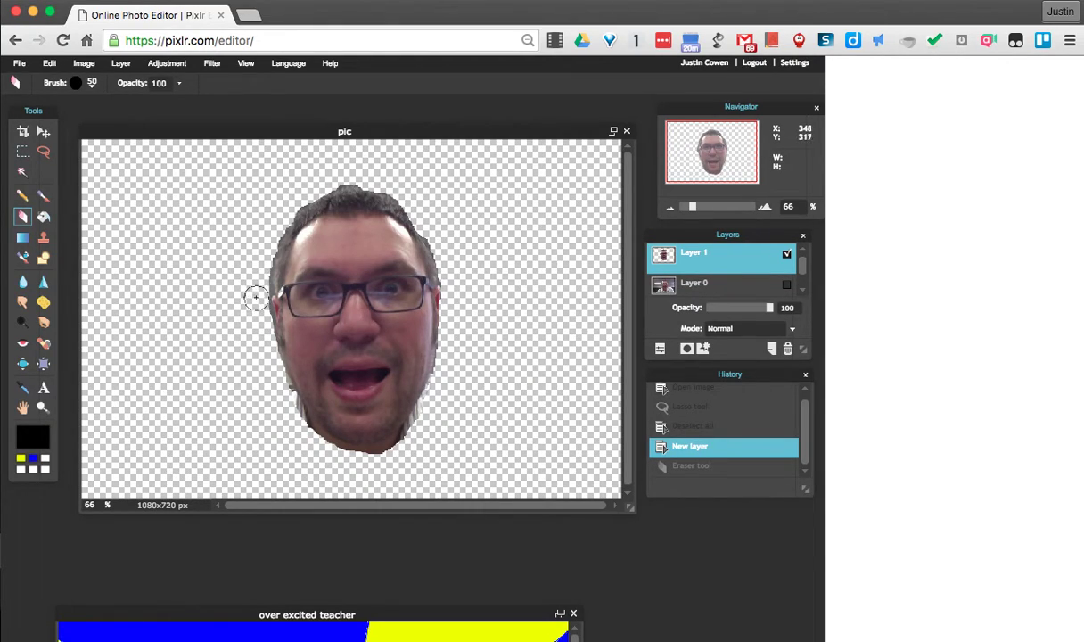
pyautogui.moveTo(257, 308)
pyautogui.mouseDown()
pyautogui.moveTo(242, 278)
pyautogui.moveTo(252, 319)
pyautogui.mouseUp()
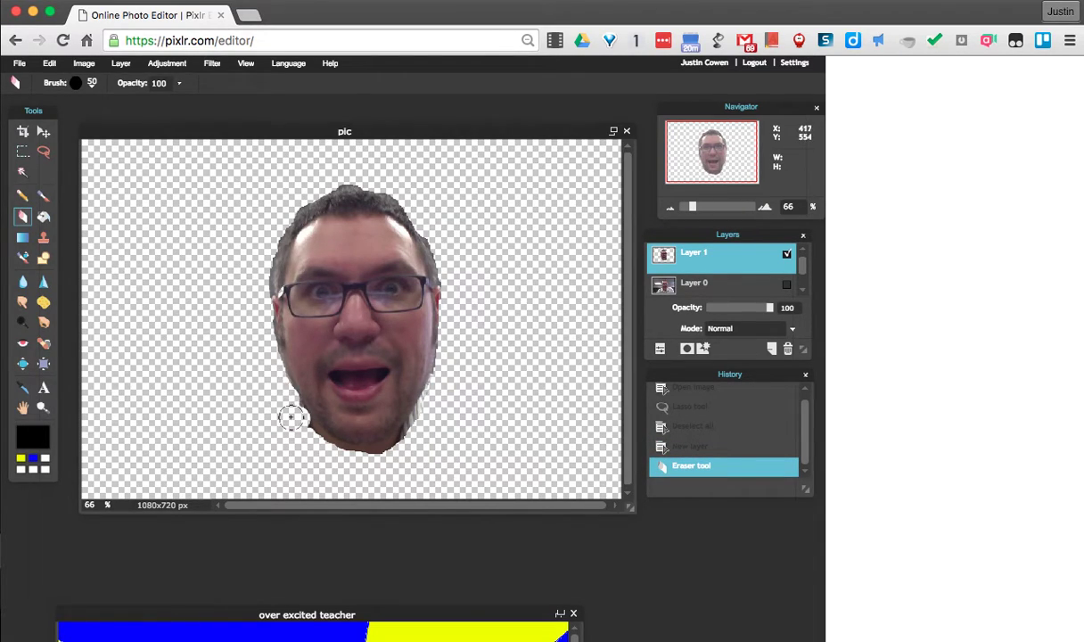
# Erase leftover bits at the lower jaw, right cheek, hair tuft and face edge
pyautogui.moveTo(292, 416)
pyautogui.mouseDown()
pyautogui.moveTo(317, 445)
pyautogui.moveTo(353, 456)
pyautogui.moveTo(421, 403)
pyautogui.moveTo(430, 414)
pyautogui.mouseUp()
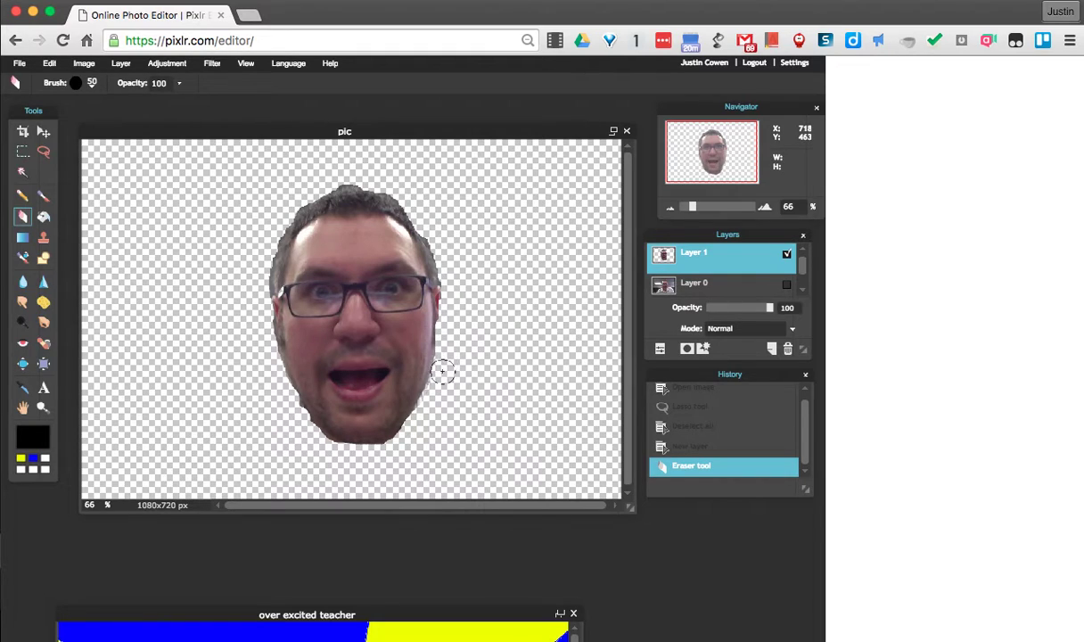
pyautogui.moveTo(442, 370); pyautogui.dragTo(438, 368)
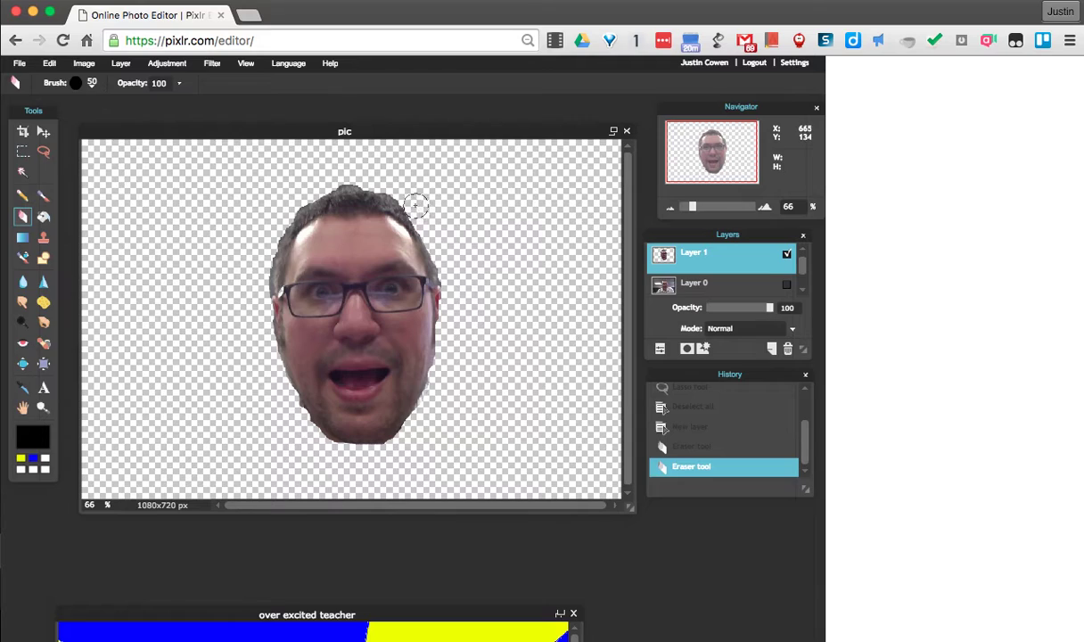
pyautogui.moveTo(415, 206)
pyautogui.mouseDown()
pyautogui.moveTo(351, 174)
pyautogui.moveTo(303, 182)
pyautogui.mouseUp()
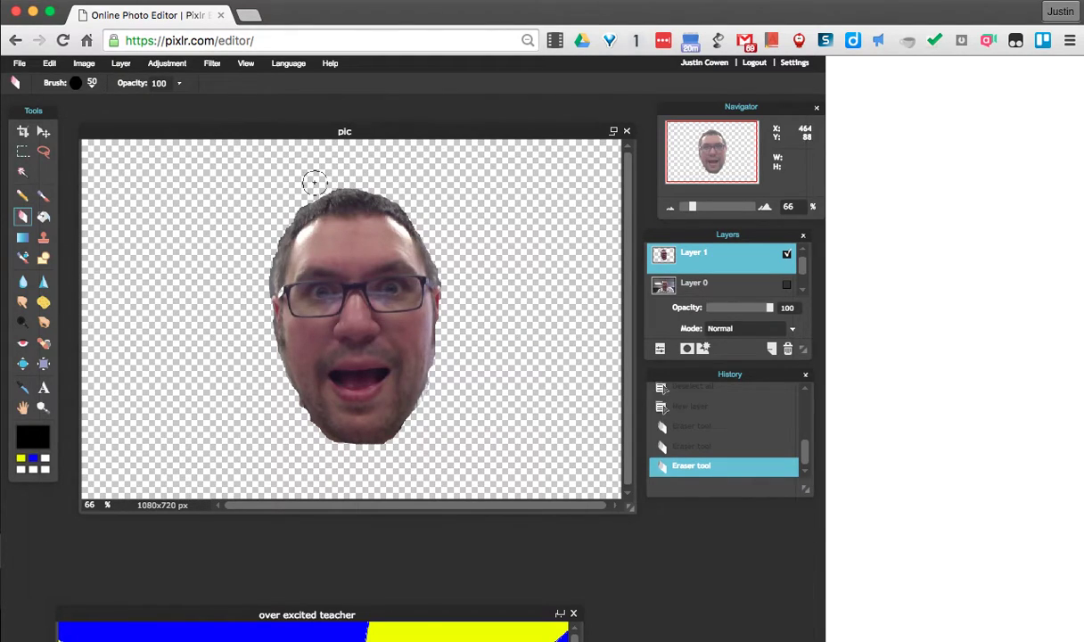
pyautogui.click(260, 243)
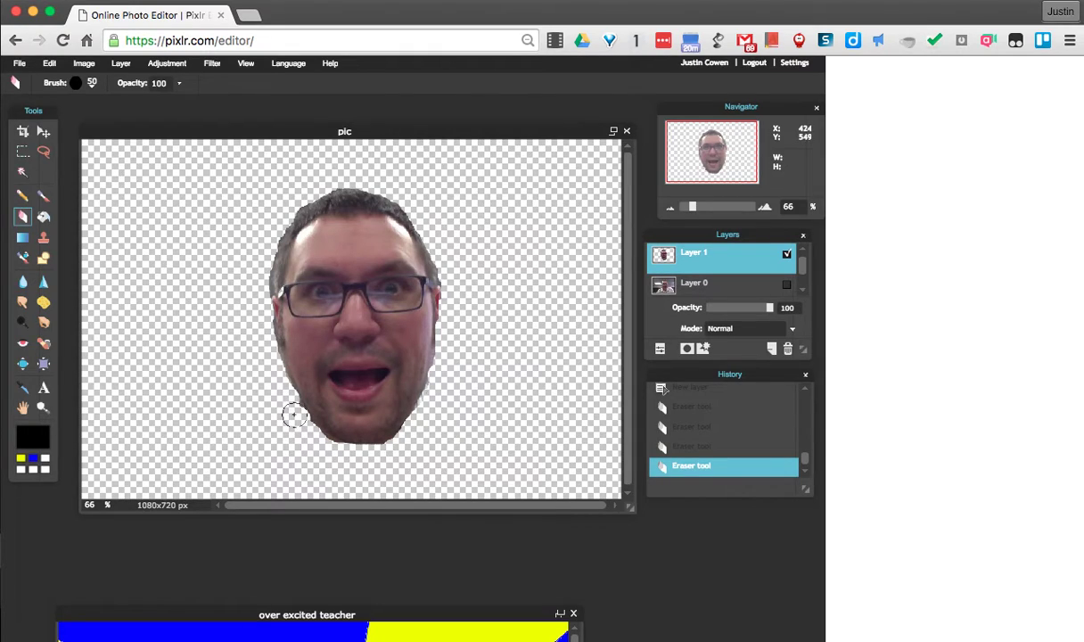
pyautogui.moveTo(294, 414)
pyautogui.mouseDown()
pyautogui.moveTo(268, 350)
pyautogui.moveTo(301, 426)
pyautogui.mouseUp()
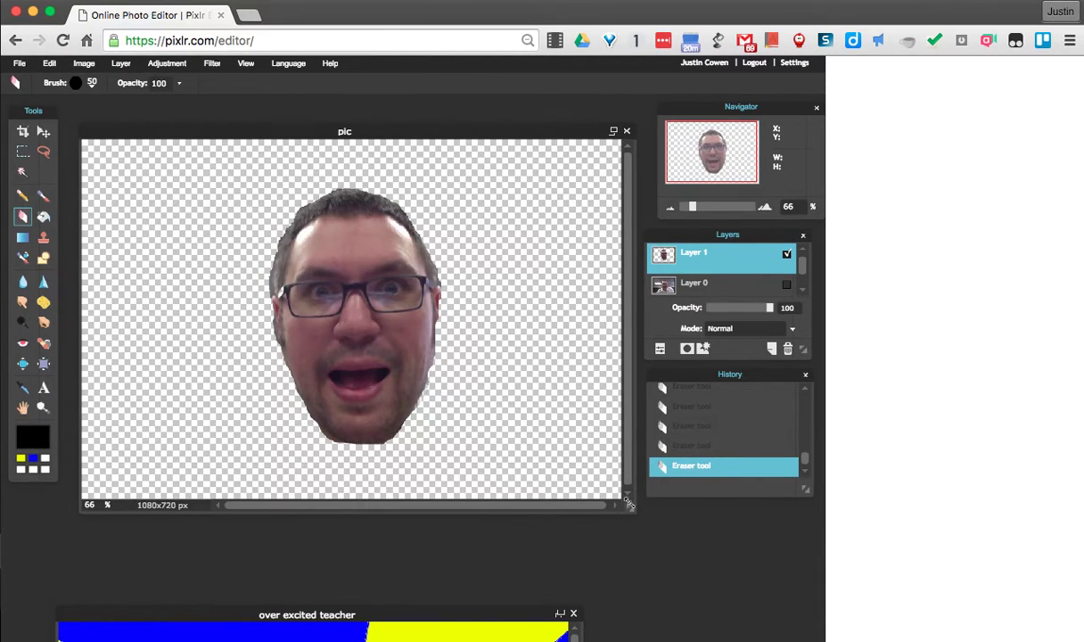
pyautogui.moveTo(629, 504); pyautogui.dragTo(631, 610)
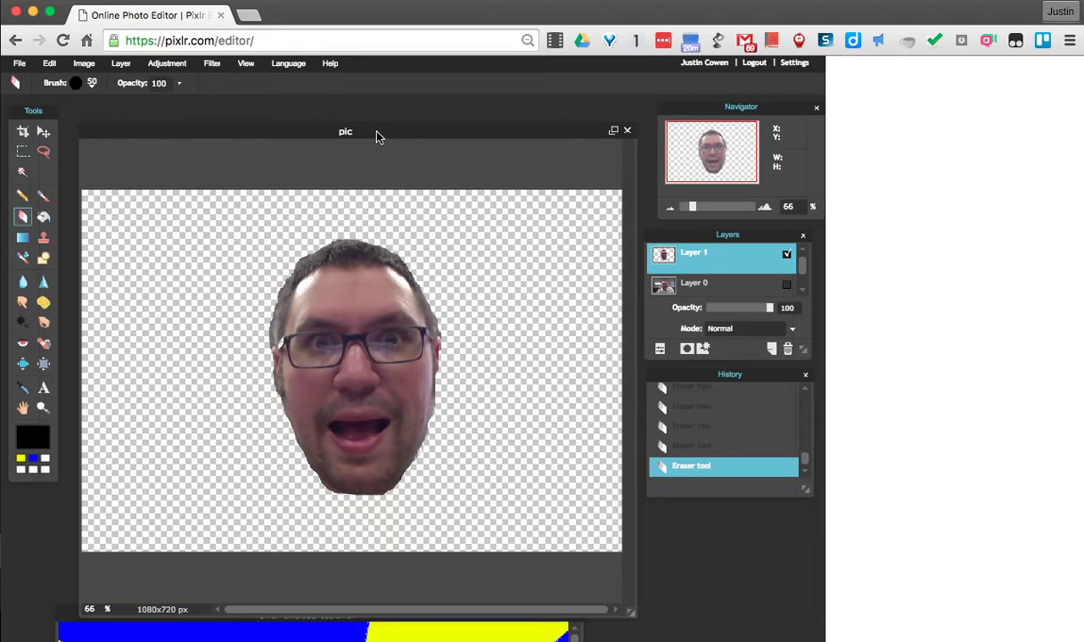
pyautogui.moveTo(373, 135); pyautogui.dragTo(366, 111)
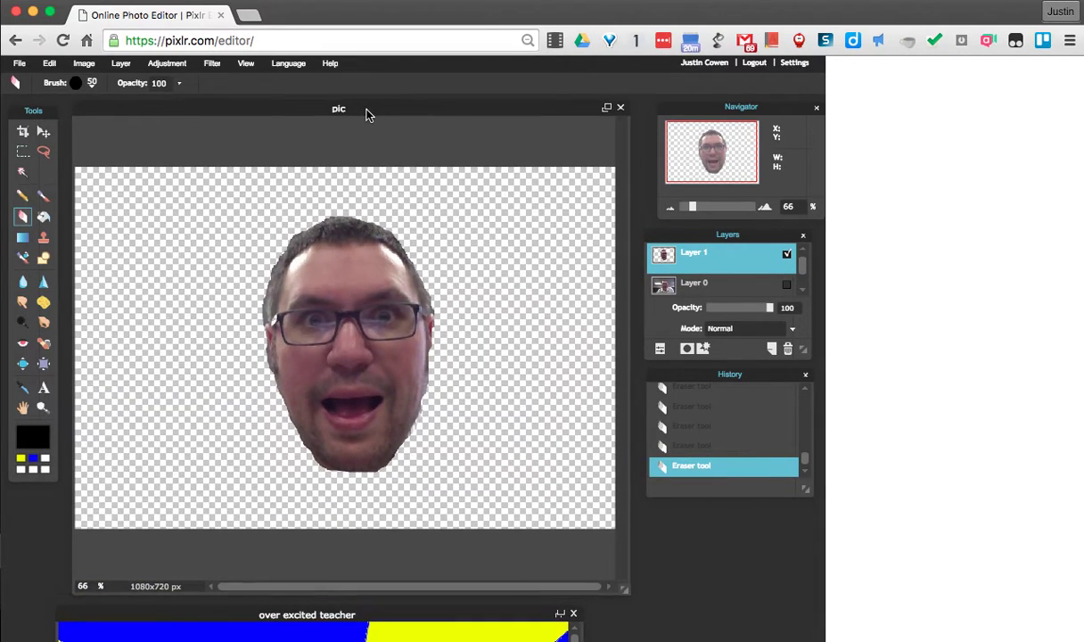
# Resize the pic canvas to 1080x1080 pixels anchored at the centre
pyautogui.click(85, 65)
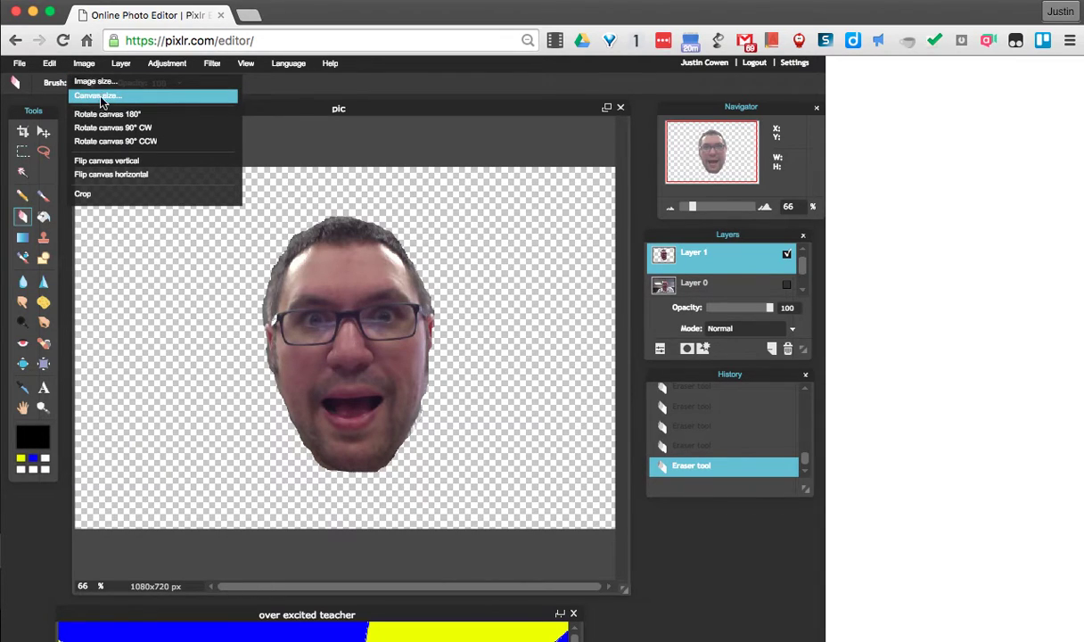
pyautogui.click(101, 97)
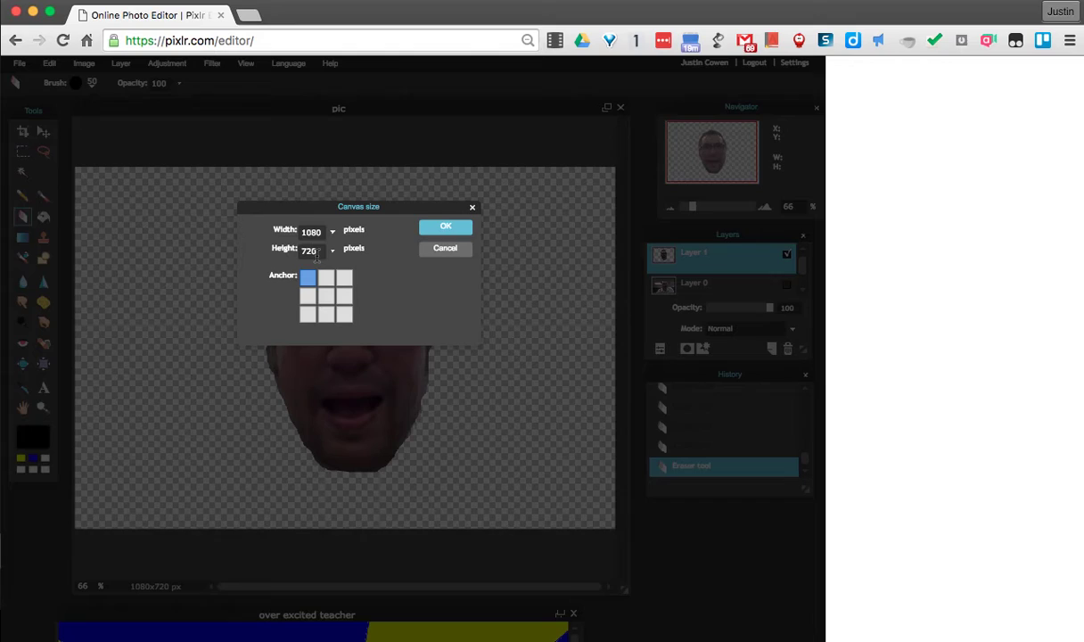
pyautogui.click(327, 297)
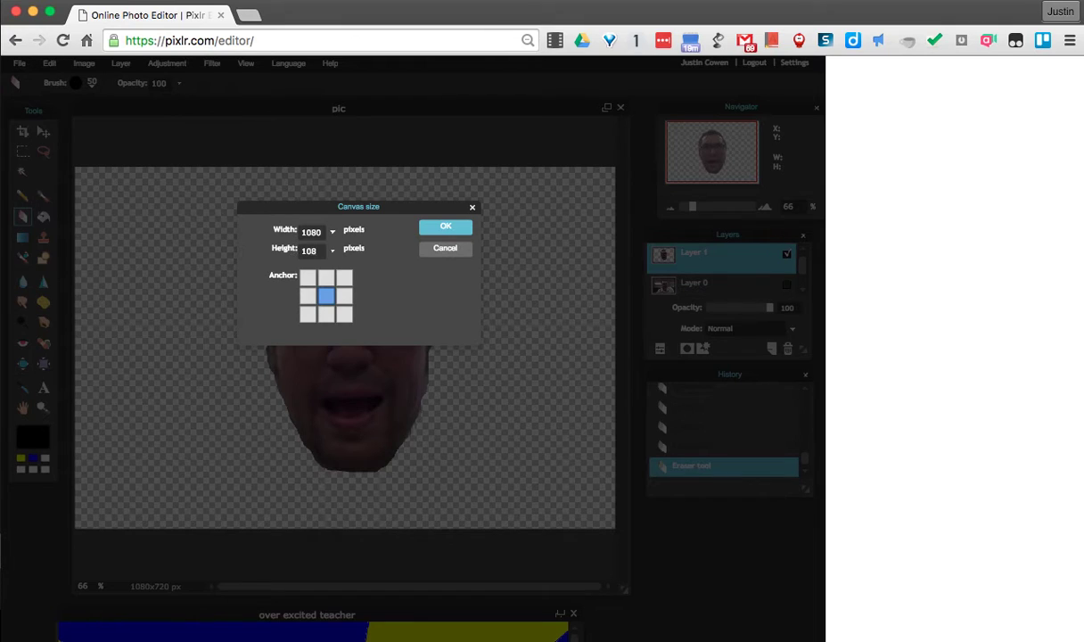
pyautogui.click(438, 230)
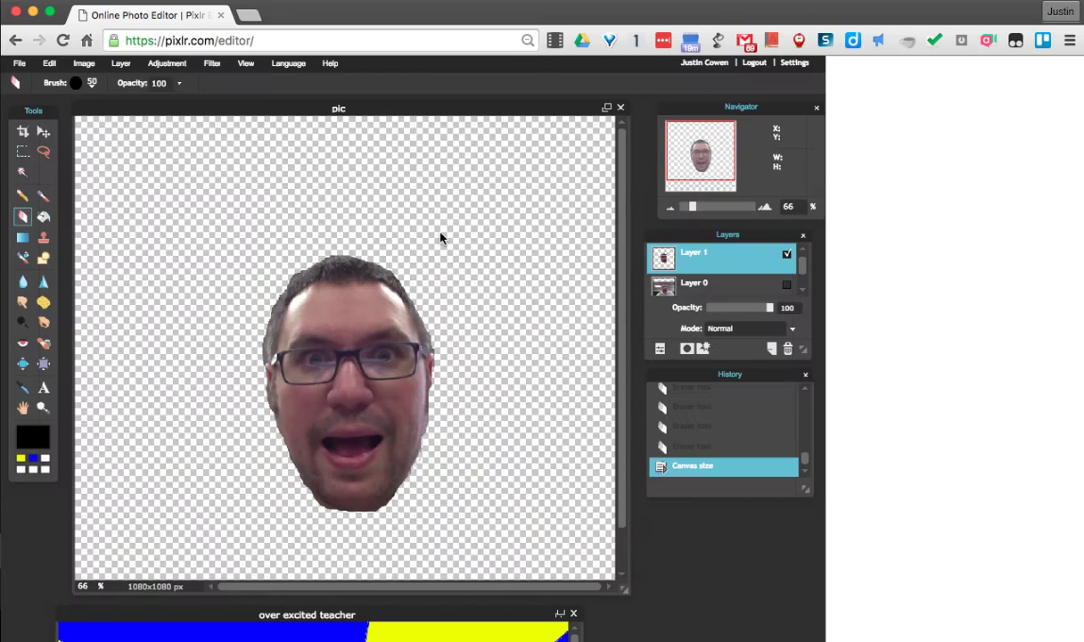
# Zoom out to 49% with the Zoom tool so the whole square canvas shows
pyautogui.click(43, 407)
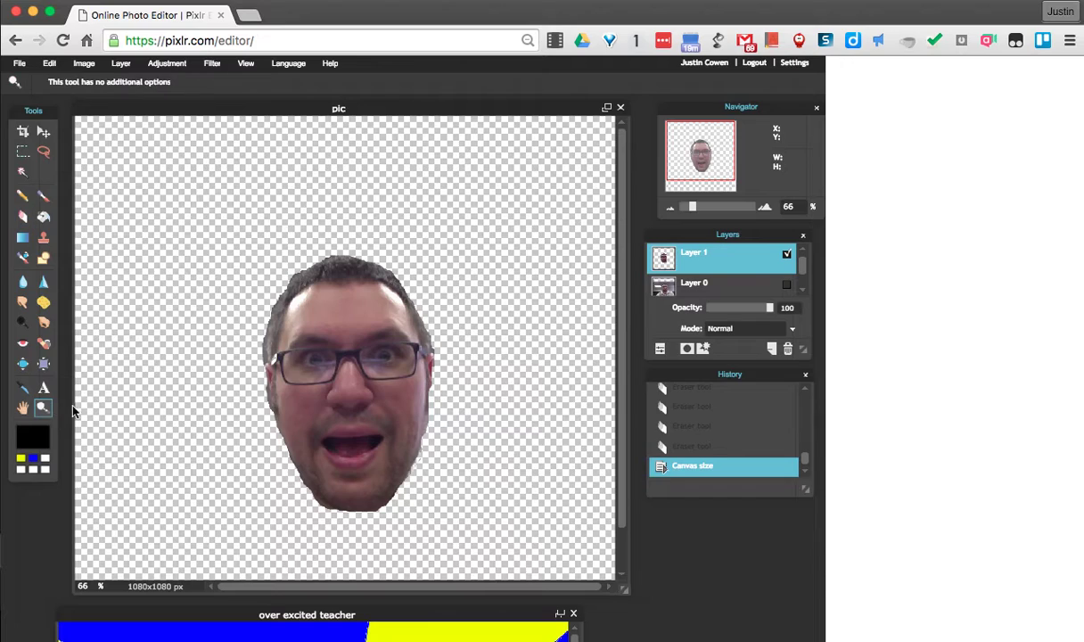
pyautogui.keyDown('alt'); pyautogui.click(269, 379); pyautogui.keyUp('alt')
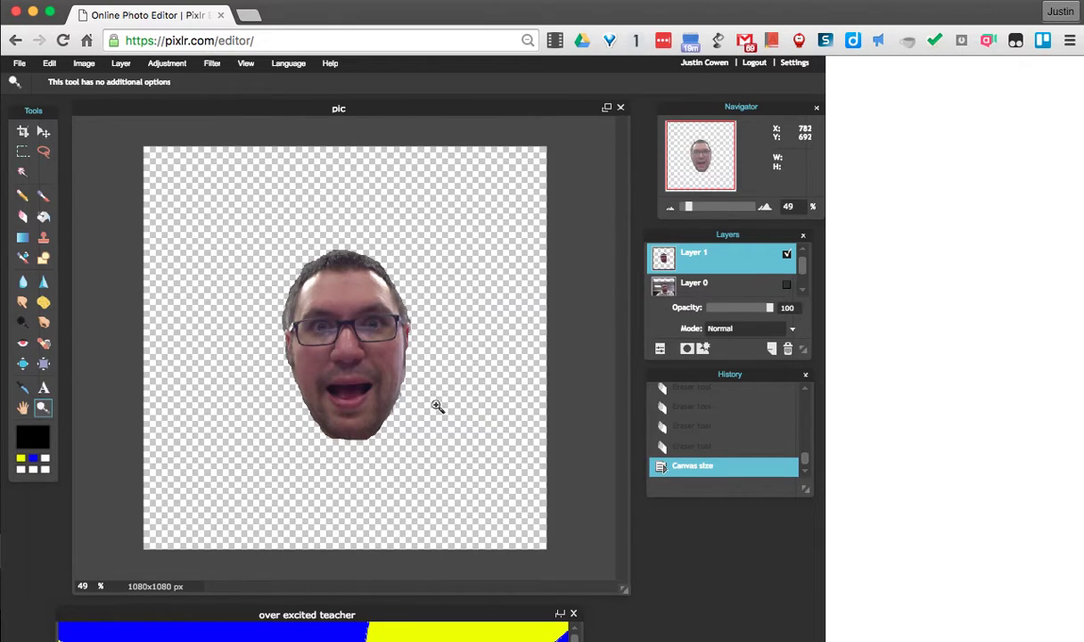
# Add a new Layer 2 and drag it beneath the head's Layer 1
pyautogui.click(771, 349)
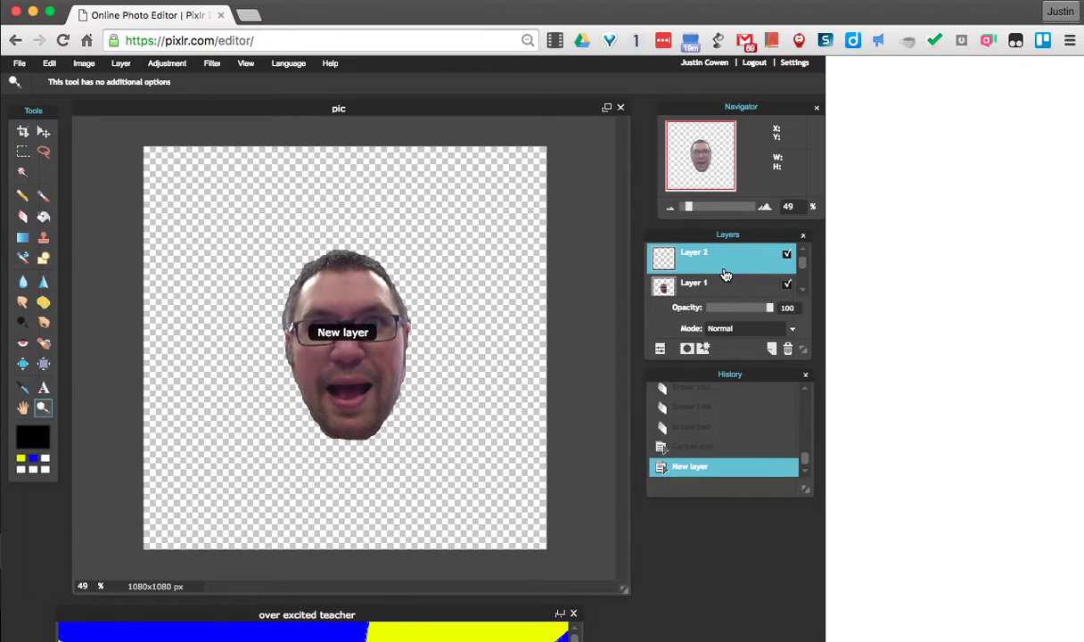
pyautogui.moveTo(700, 257); pyautogui.dragTo(684, 285)
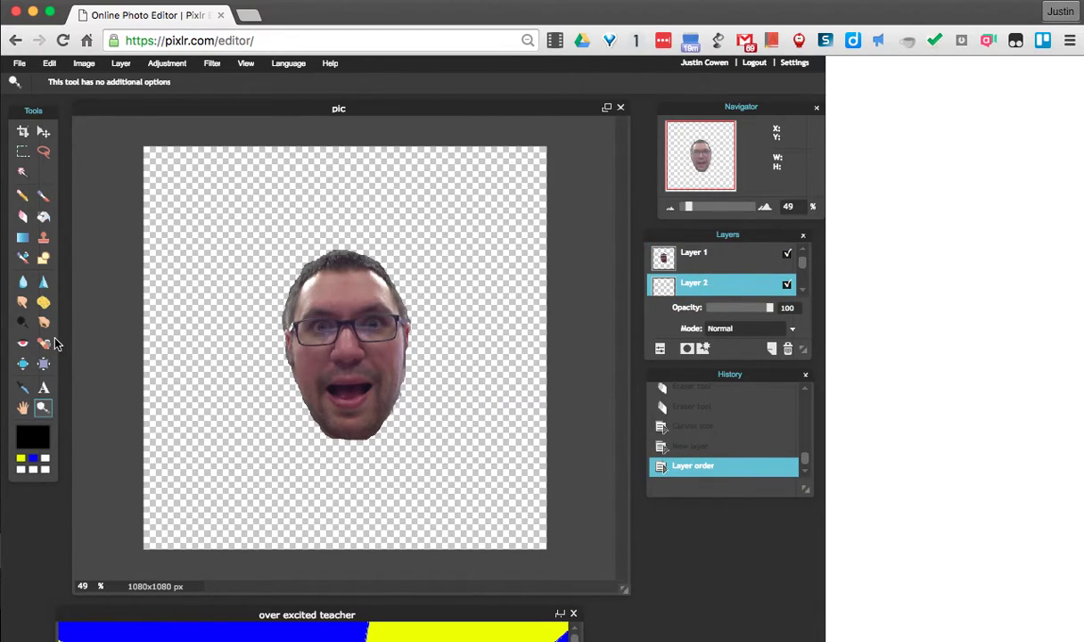
pyautogui.click(44, 259)
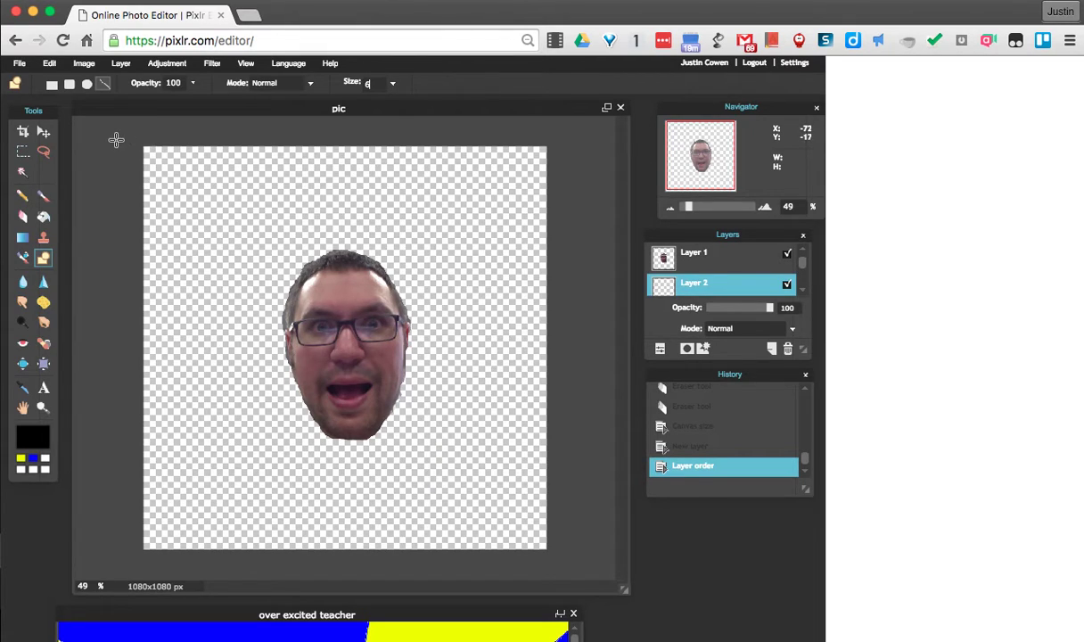
pyautogui.moveTo(116, 140); pyautogui.dragTo(602, 582)
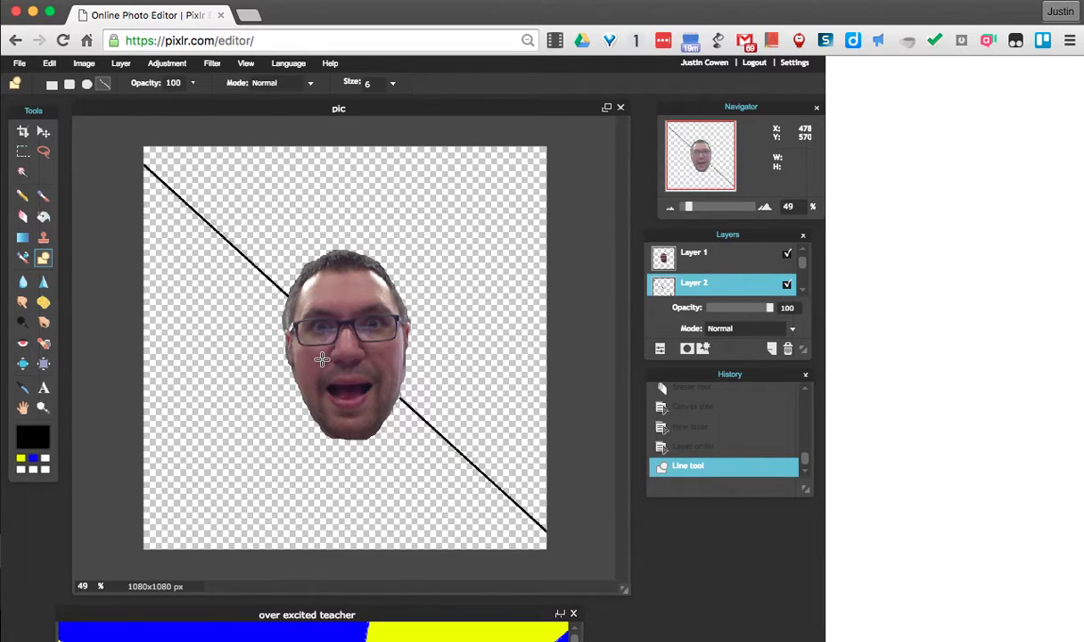
pyautogui.click(49, 64)
pyautogui.click(55, 82)
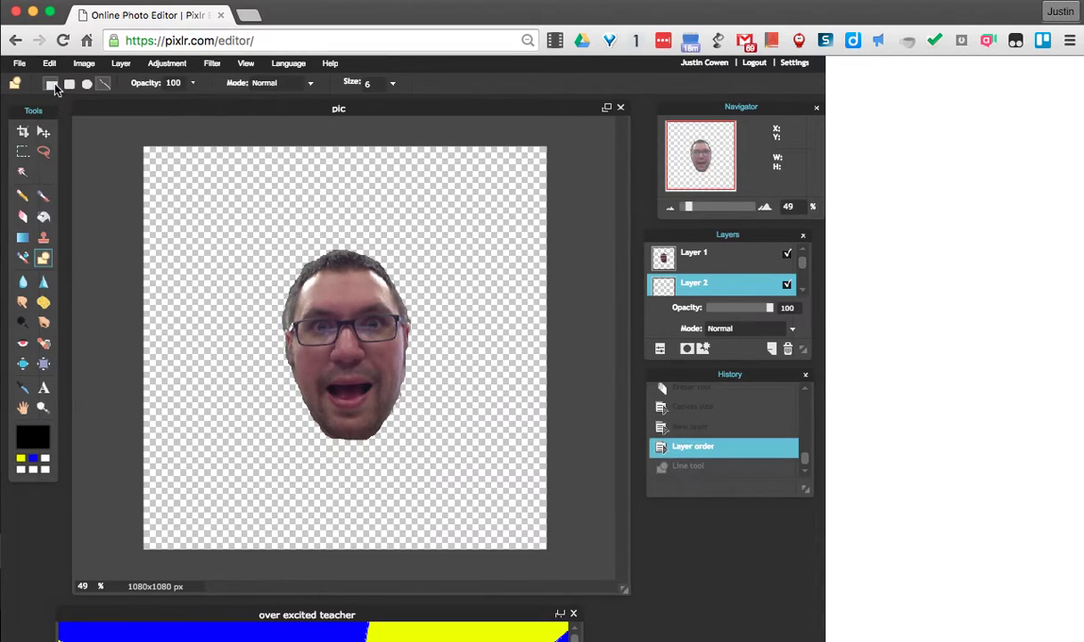
# Draw two blue diagonal lines corner to corner on Layer 2, forming an X
pyautogui.click(33, 458)
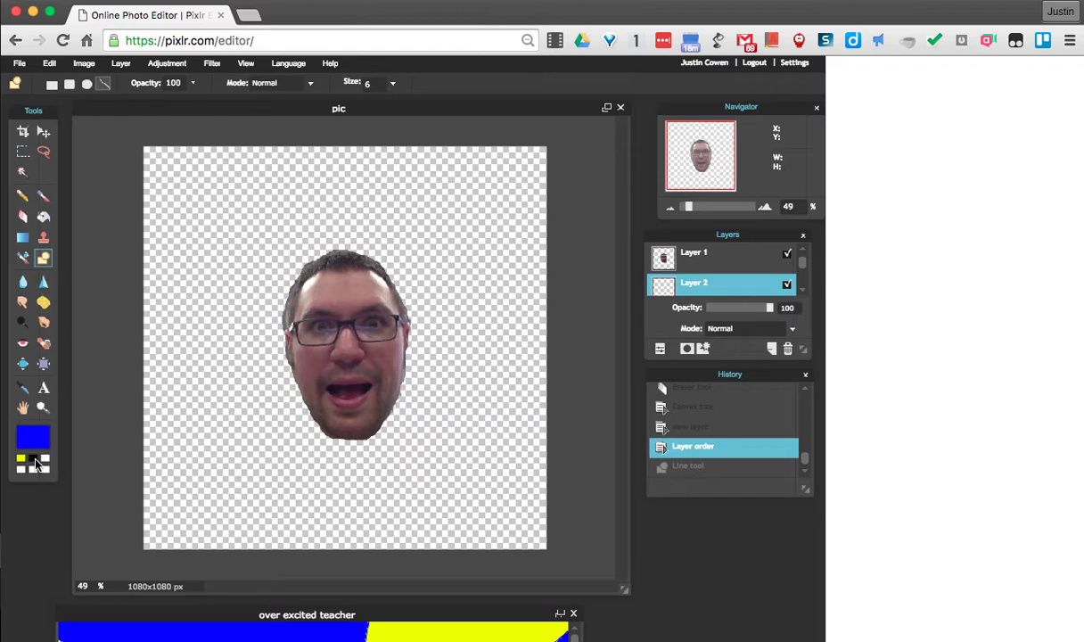
pyautogui.moveTo(113, 123)
pyautogui.mouseDown()
pyautogui.moveTo(545, 498)
pyautogui.moveTo(580, 530)
pyautogui.moveTo(590, 576)
pyautogui.mouseUp()
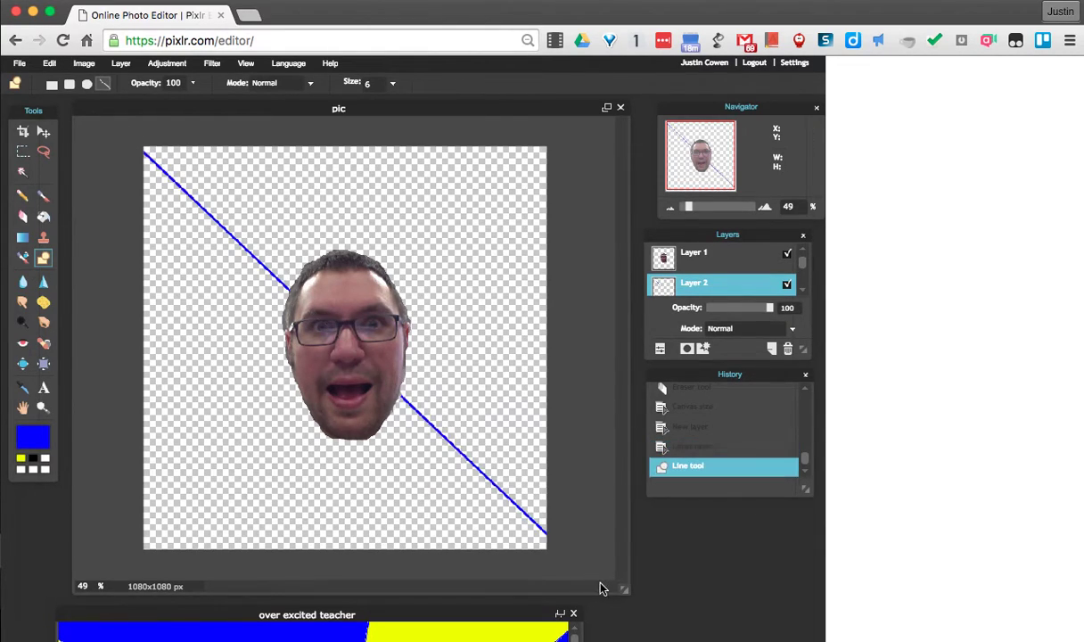
pyautogui.moveTo(114, 562); pyautogui.dragTo(537, 105)
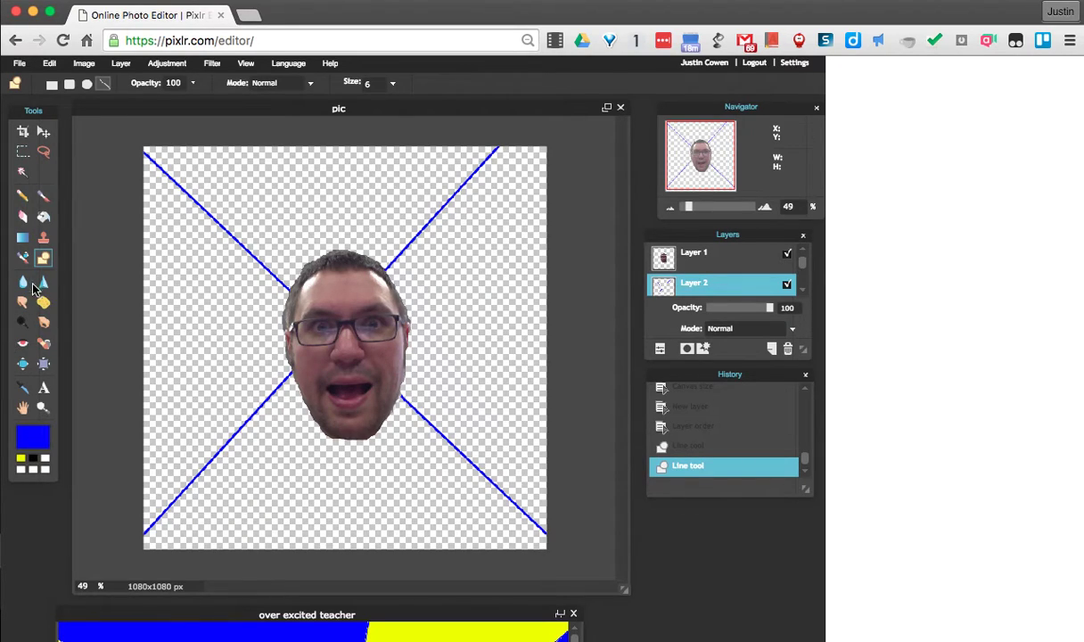
# Fill the left and right triangles blue and the top and bottom triangles yellow
pyautogui.click(43, 219)
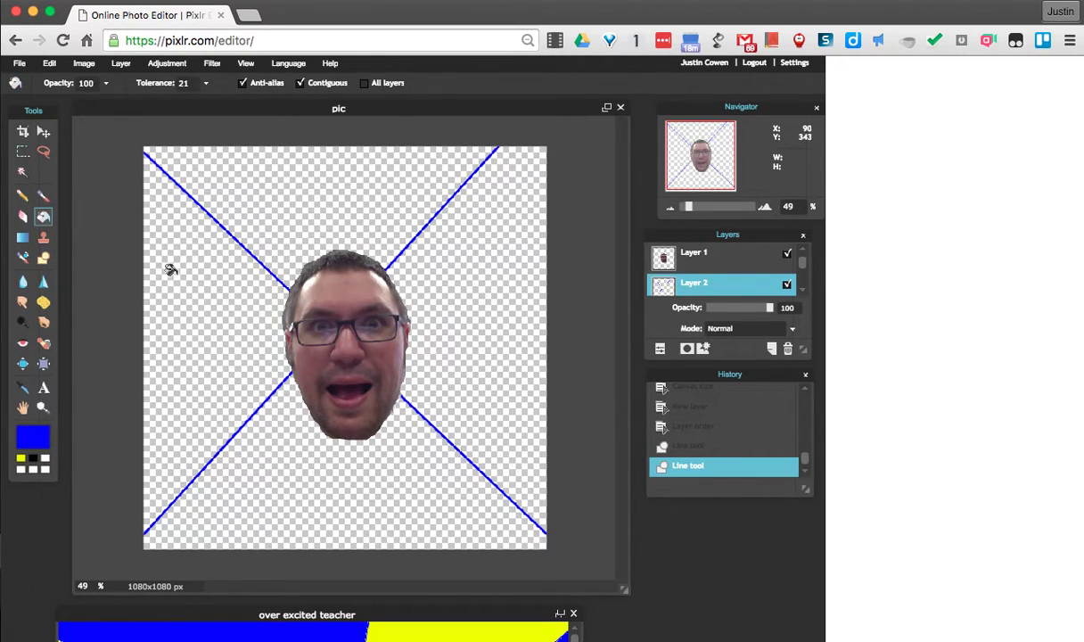
pyautogui.click(204, 287)
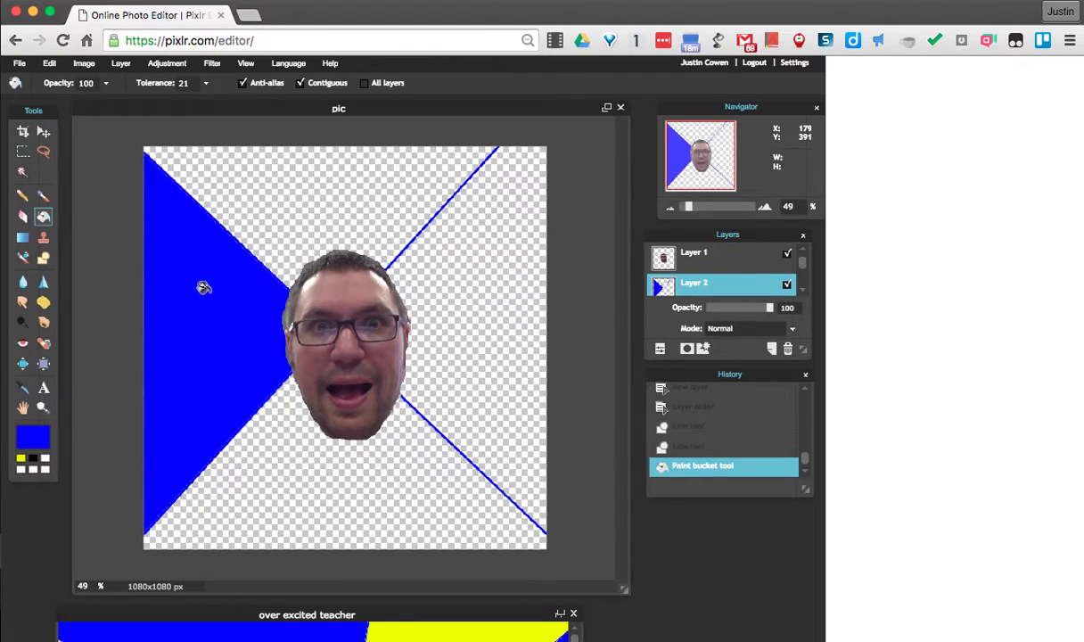
pyautogui.click(509, 313)
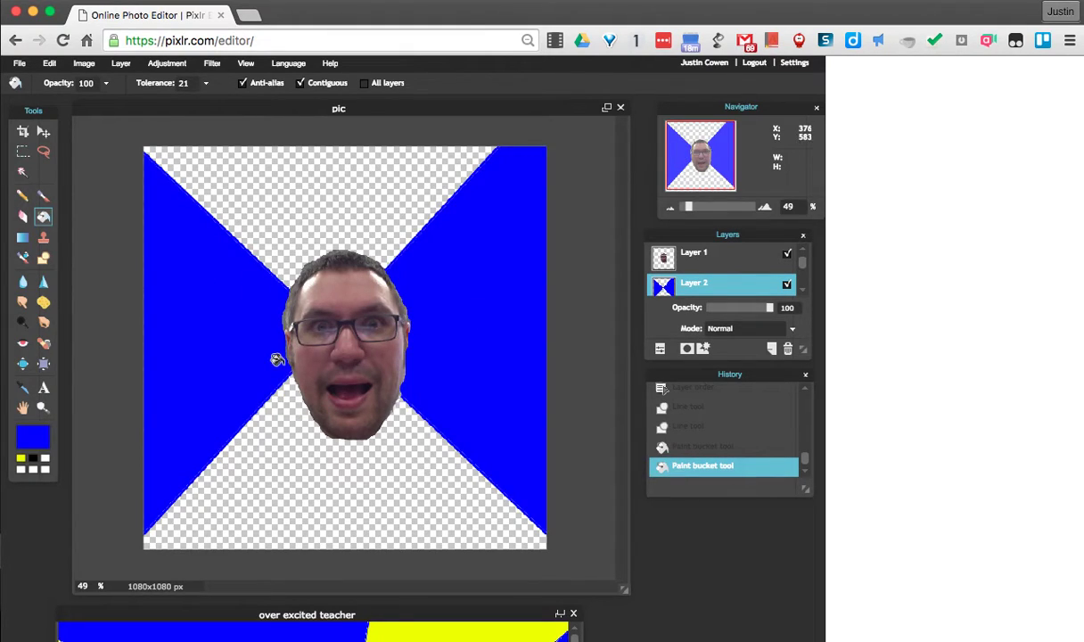
pyautogui.click(21, 461)
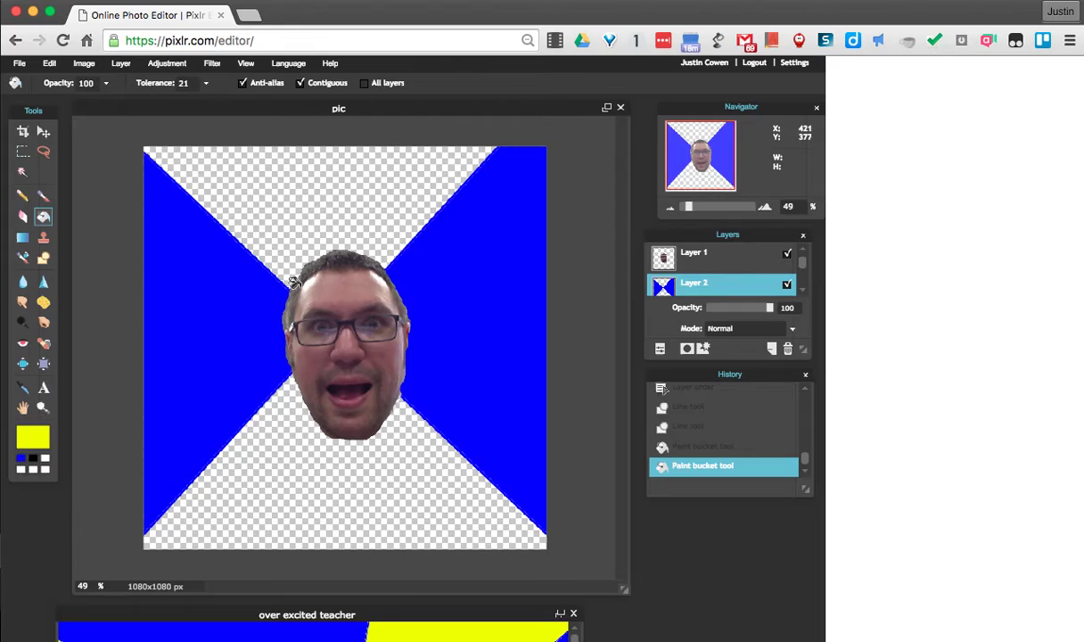
pyautogui.click(307, 205)
pyautogui.click(311, 486)
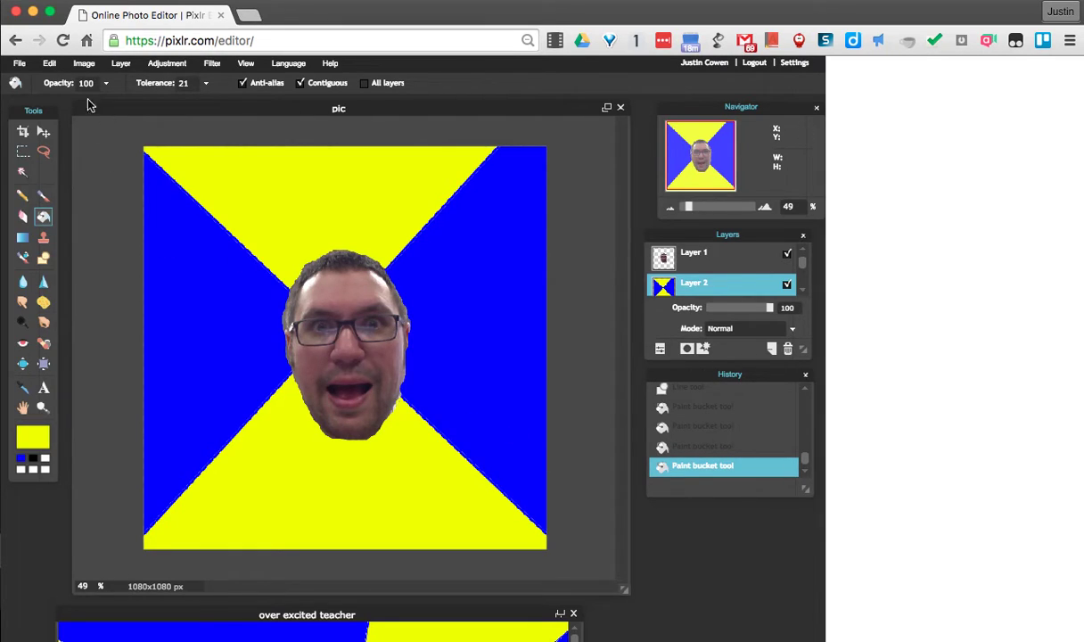
pyautogui.click(43, 389)
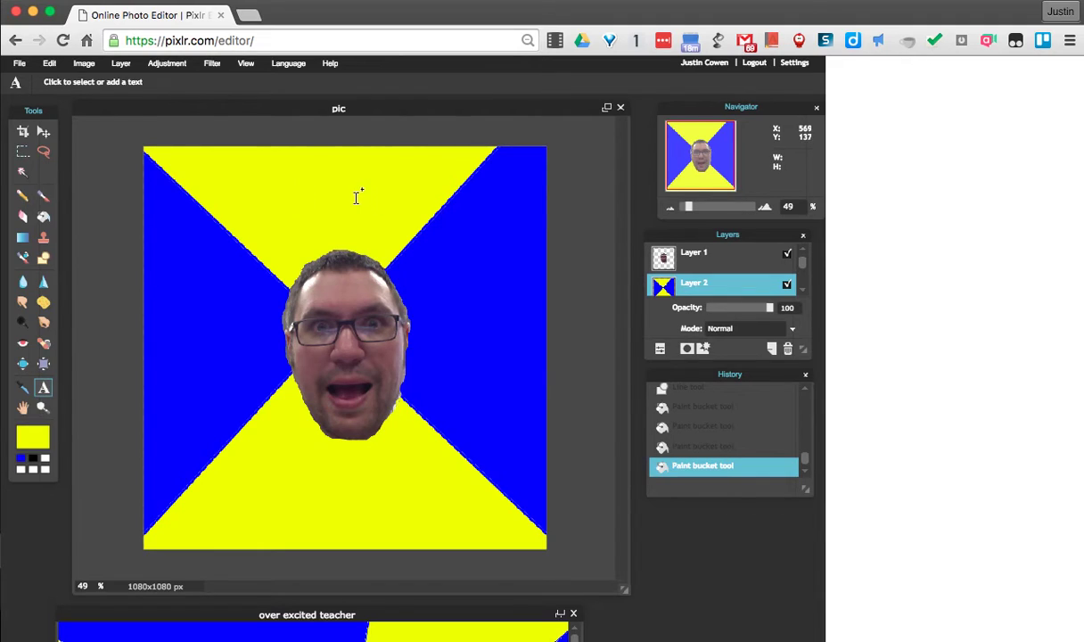
pyautogui.click(370, 616)
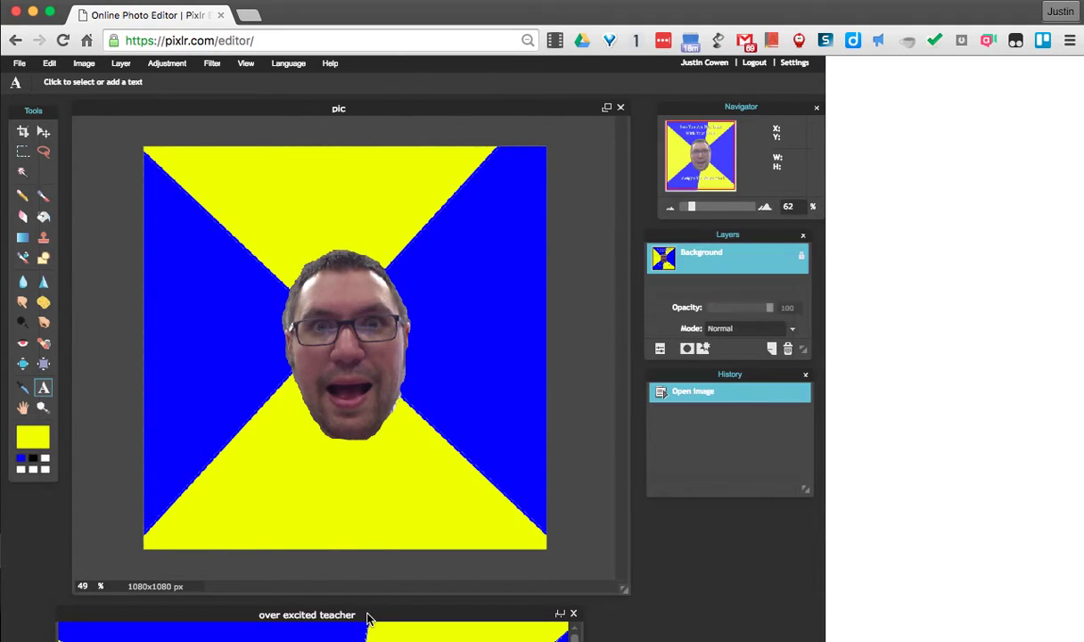
pyautogui.moveTo(370, 616)
pyautogui.mouseDown()
pyautogui.moveTo(399, 284)
pyautogui.moveTo(385, 639)
pyautogui.moveTo(379, 588)
pyautogui.moveTo(380, 620)
pyautogui.mouseUp()
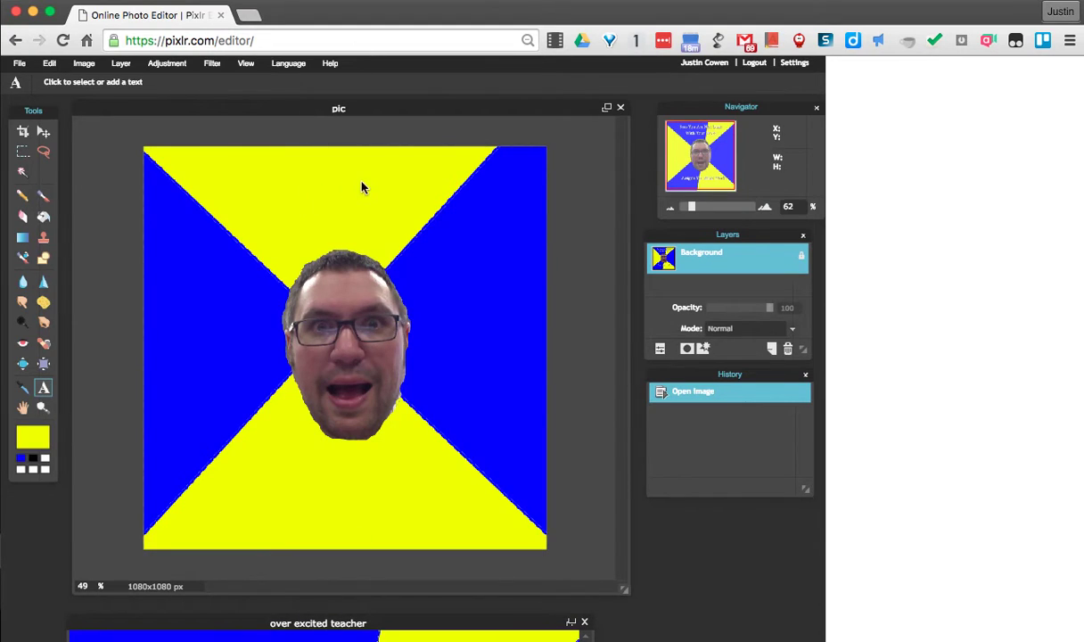
pyautogui.click(361, 105)
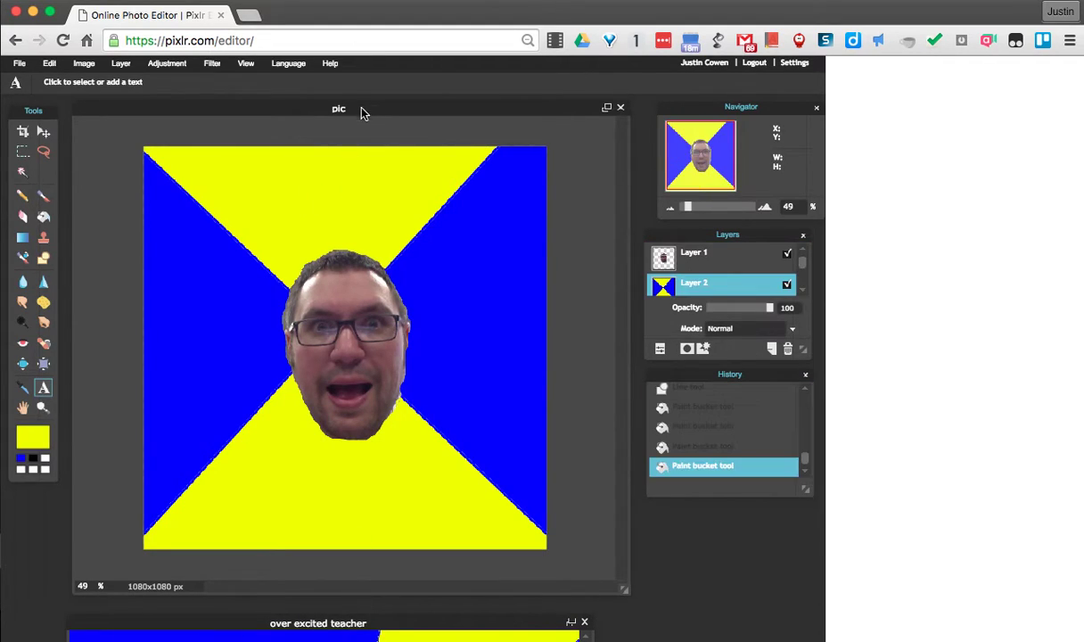
# Start a caption near the top of the canvas with white text colour
pyautogui.click(345, 194)
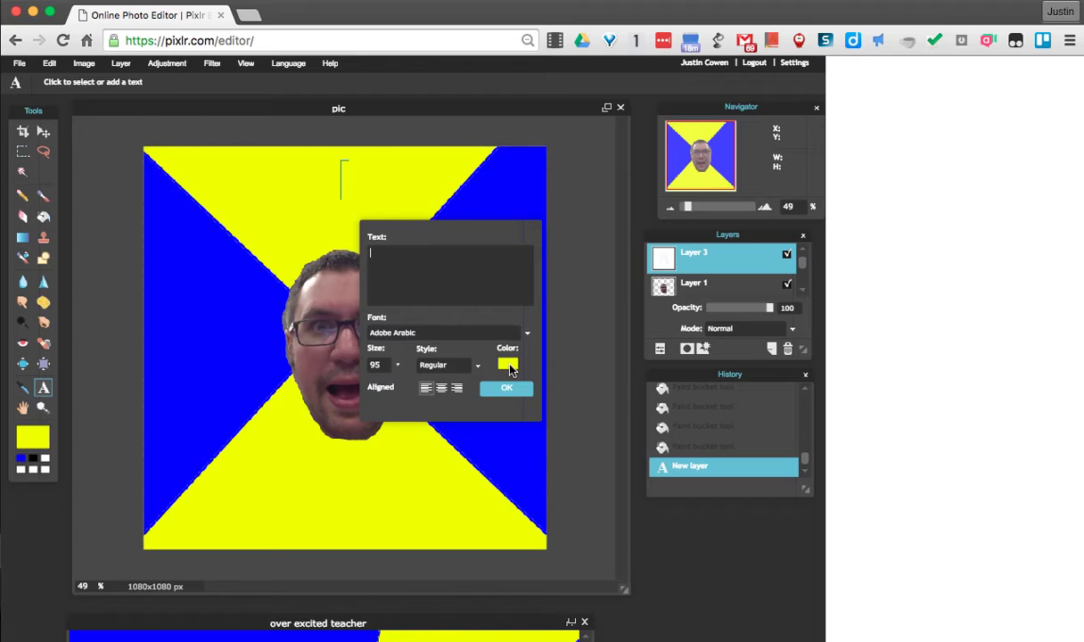
pyautogui.click(507, 365)
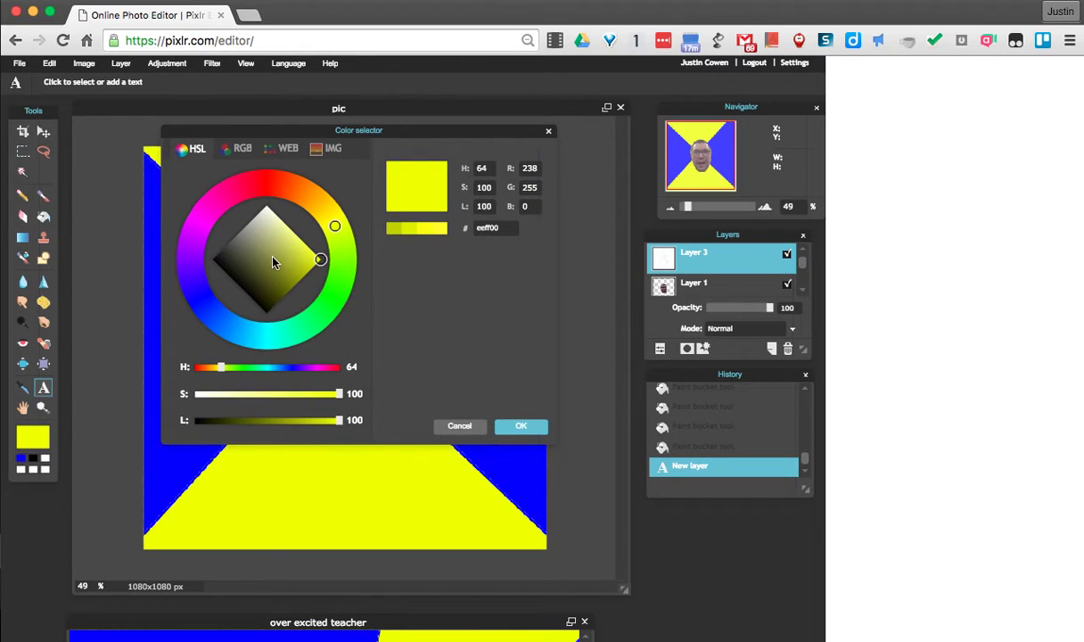
pyautogui.moveTo(274, 261); pyautogui.dragTo(270, 208)
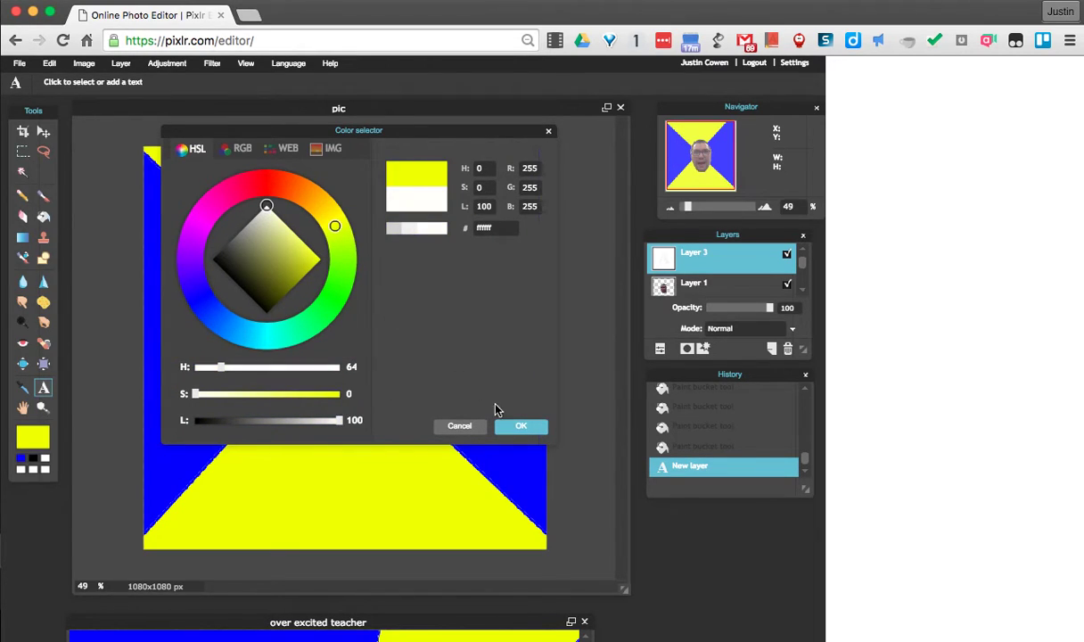
pyautogui.click(512, 427)
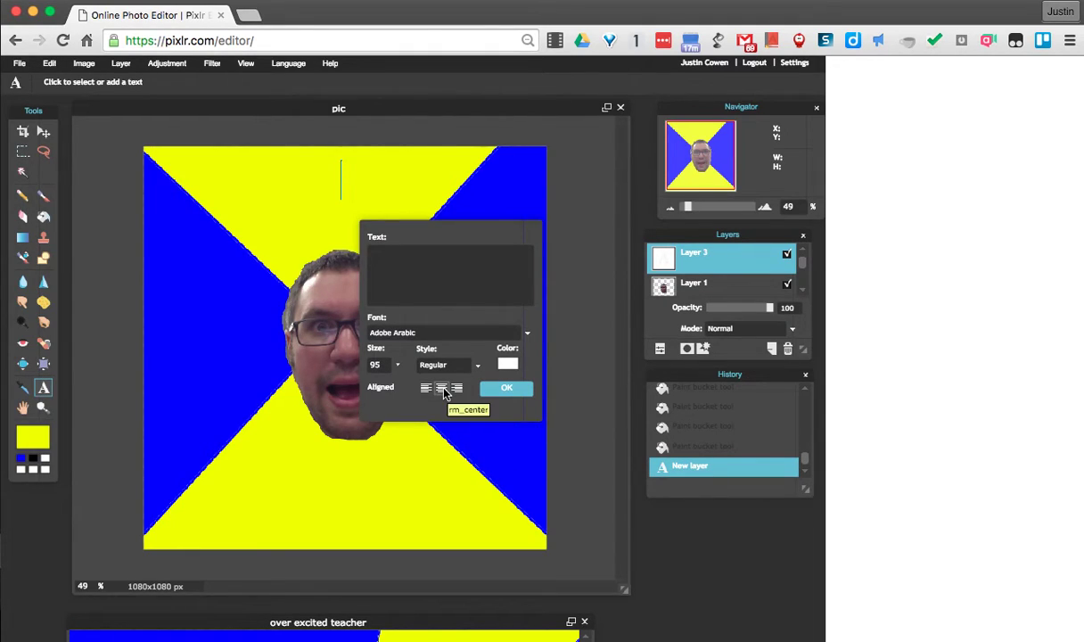
# Close the font list keeping Adobe Arabic, then cancel to discard the empty text layer
pyautogui.click(528, 337)
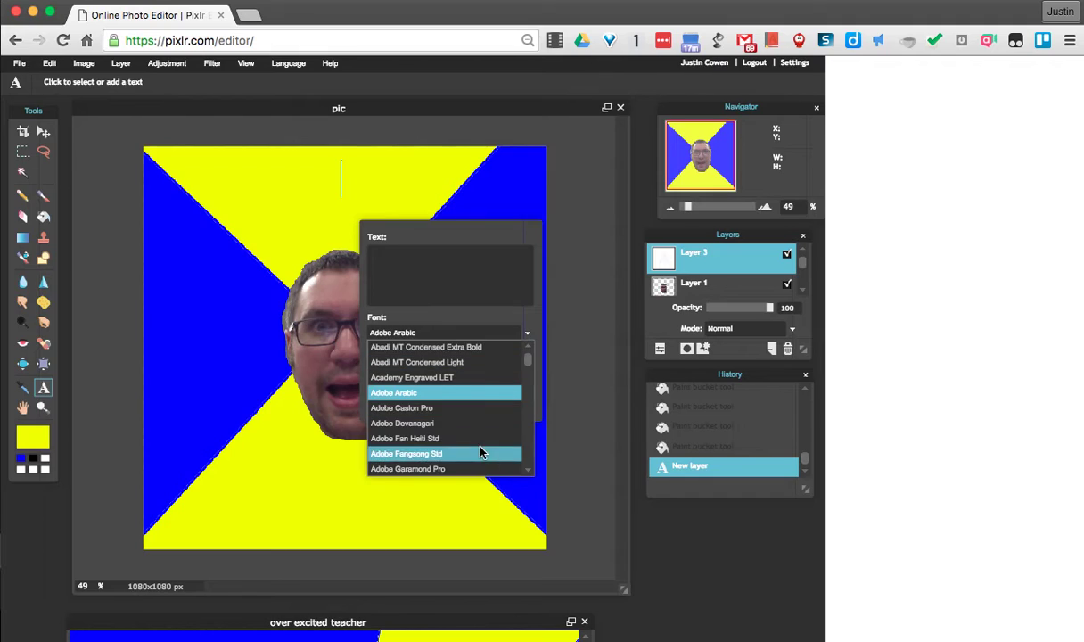
pyautogui.moveTo(528, 371)
pyautogui.mouseDown()
pyautogui.moveTo(530, 406)
pyautogui.moveTo(530, 356)
pyautogui.mouseUp()
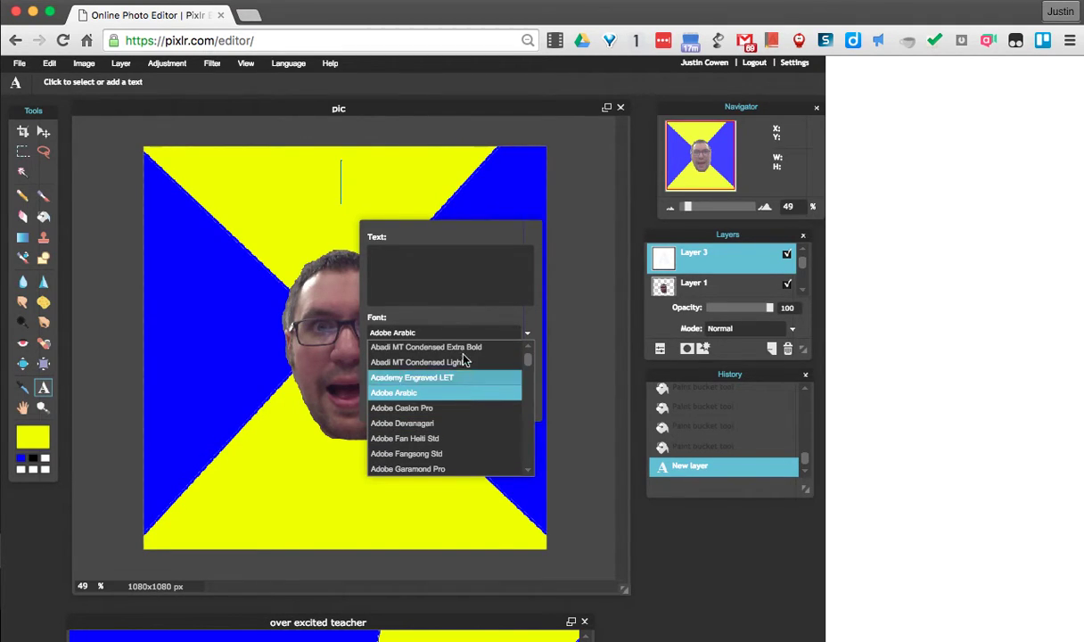
pyautogui.click(443, 286)
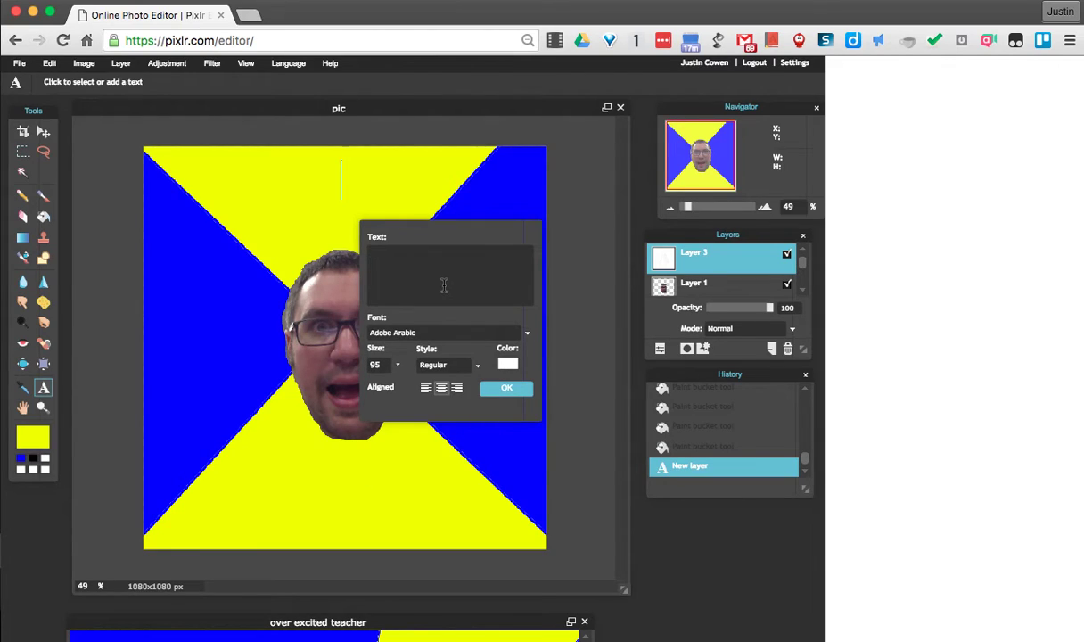
pyautogui.press('e')
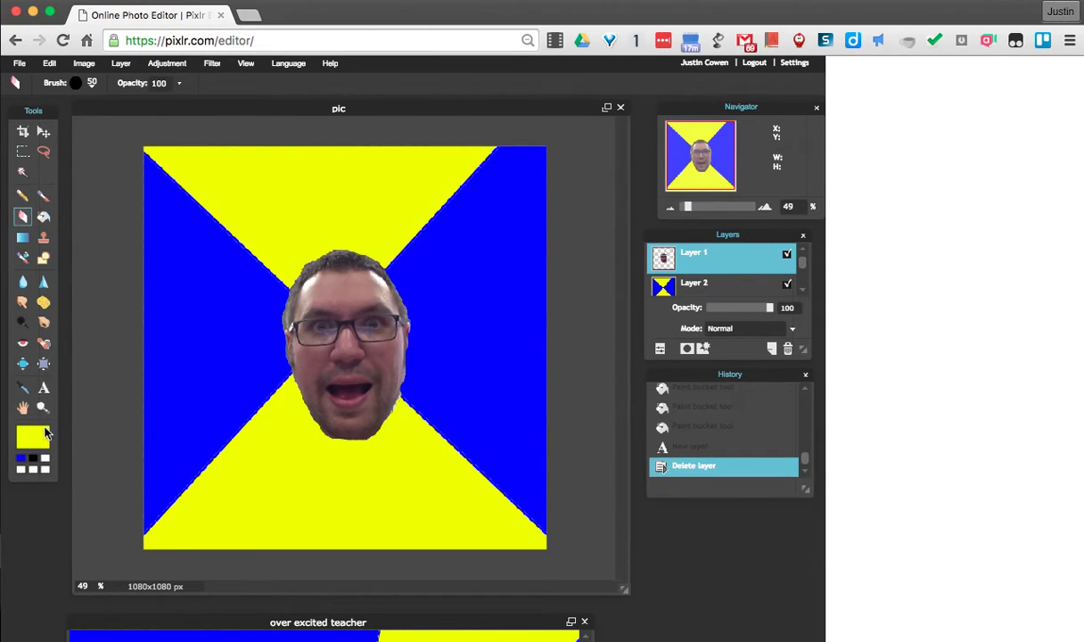
# Add the caption 'Sees You Are Not Done With Your Work' near the top of the image
pyautogui.click(43, 387)
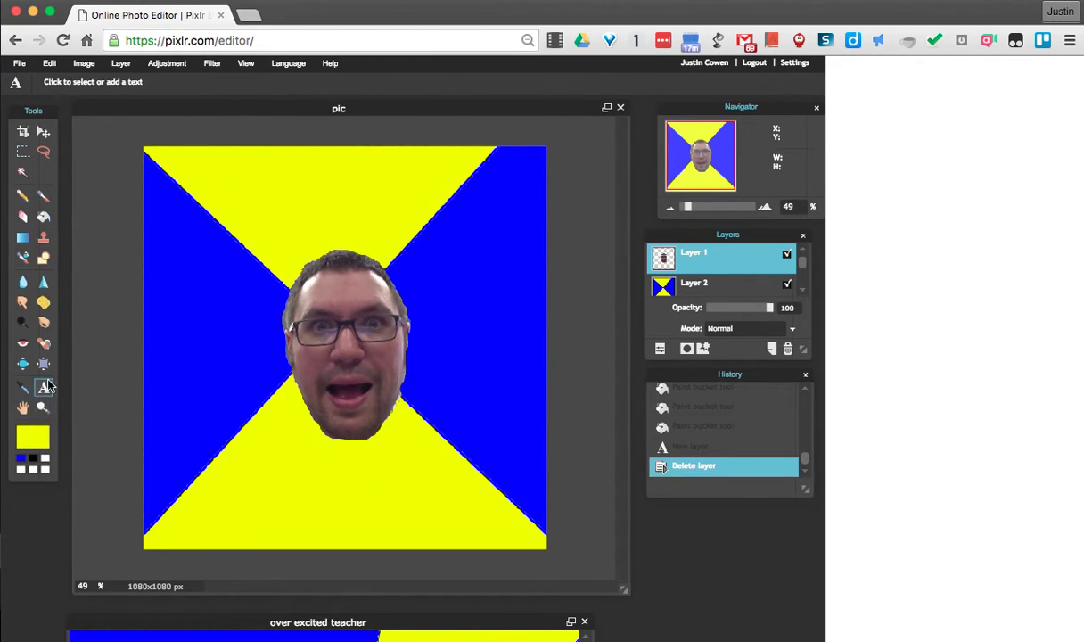
pyautogui.click(343, 187)
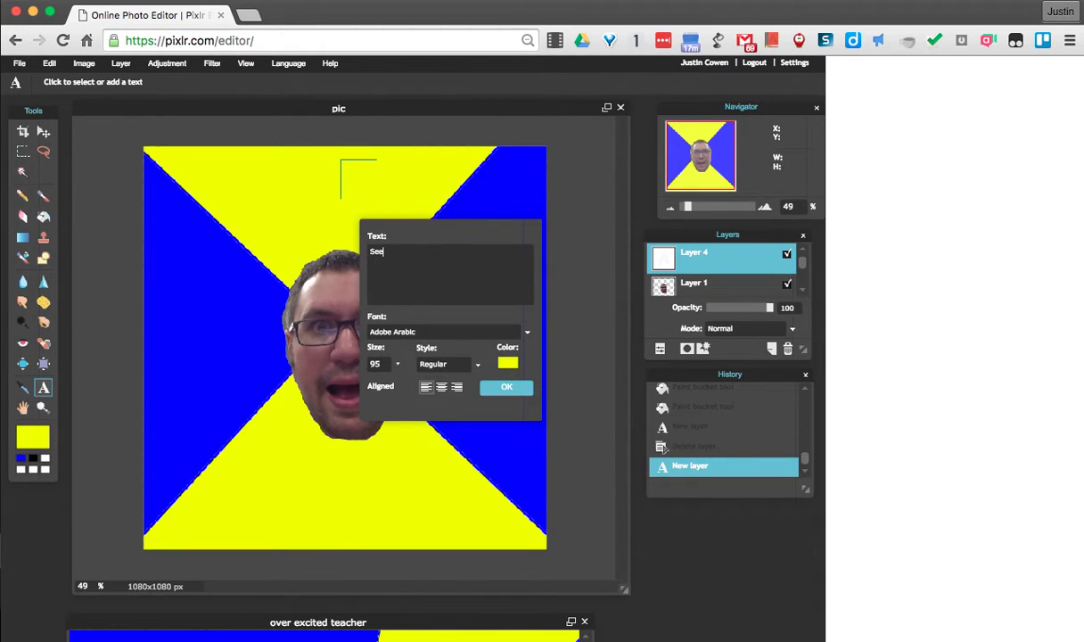
pyautogui.write('Sees You Are Not ')
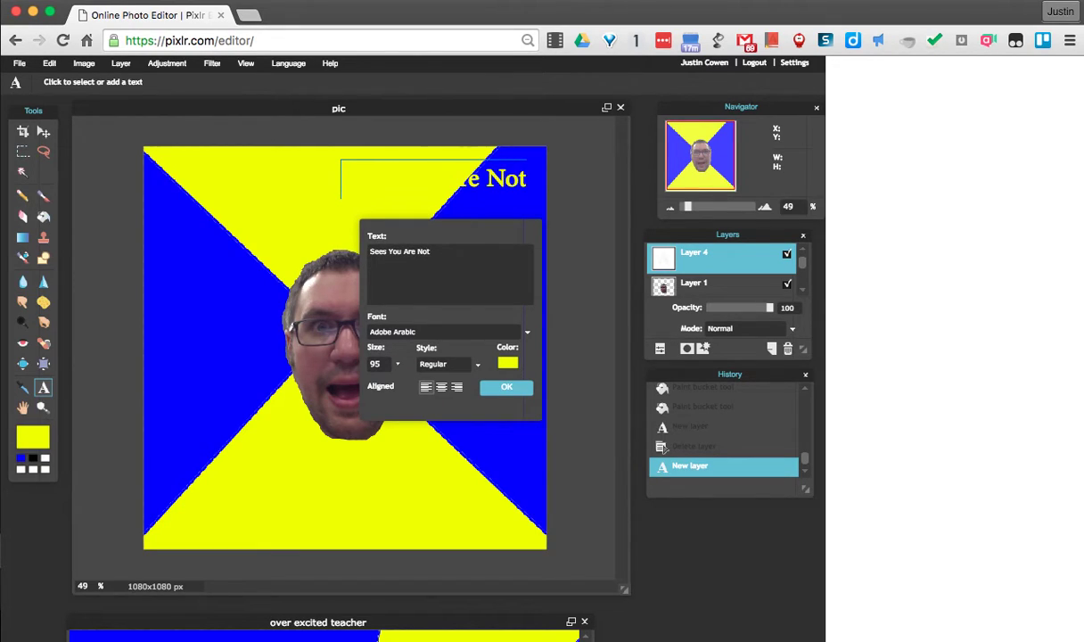
pyautogui.write('Done With Y')
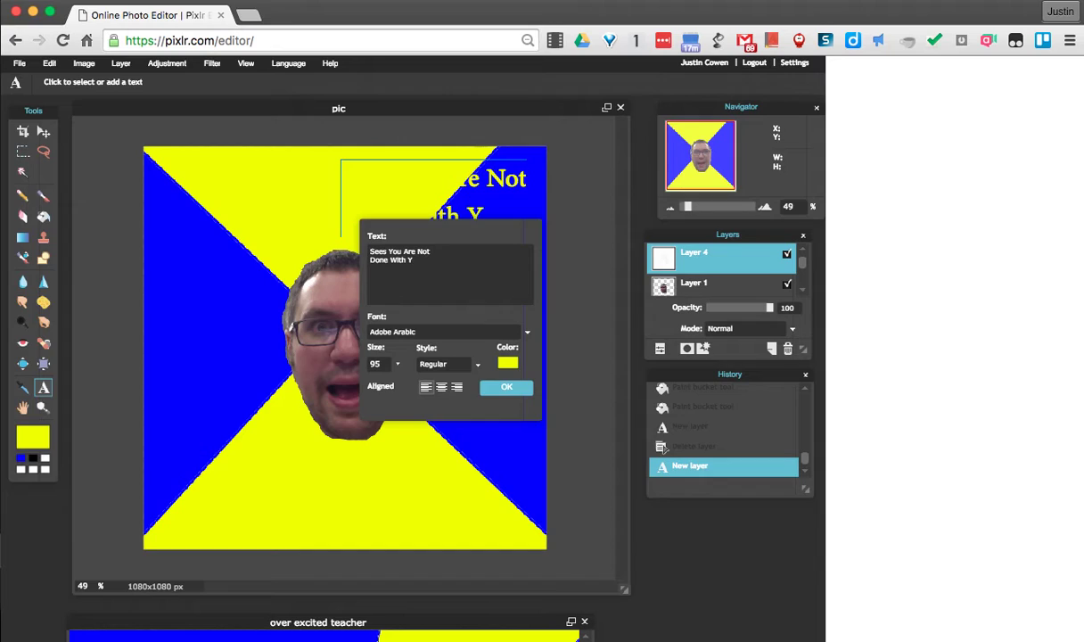
pyautogui.write('our Work')
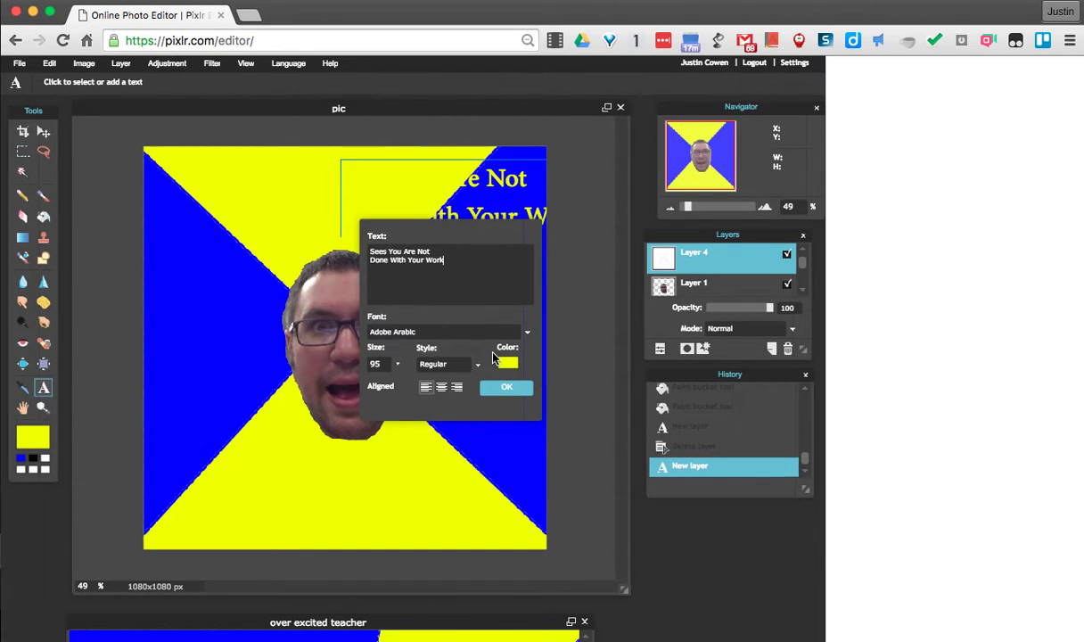
# Make the caption white (ffffff) and centre-align its lines
pyautogui.click(507, 363)
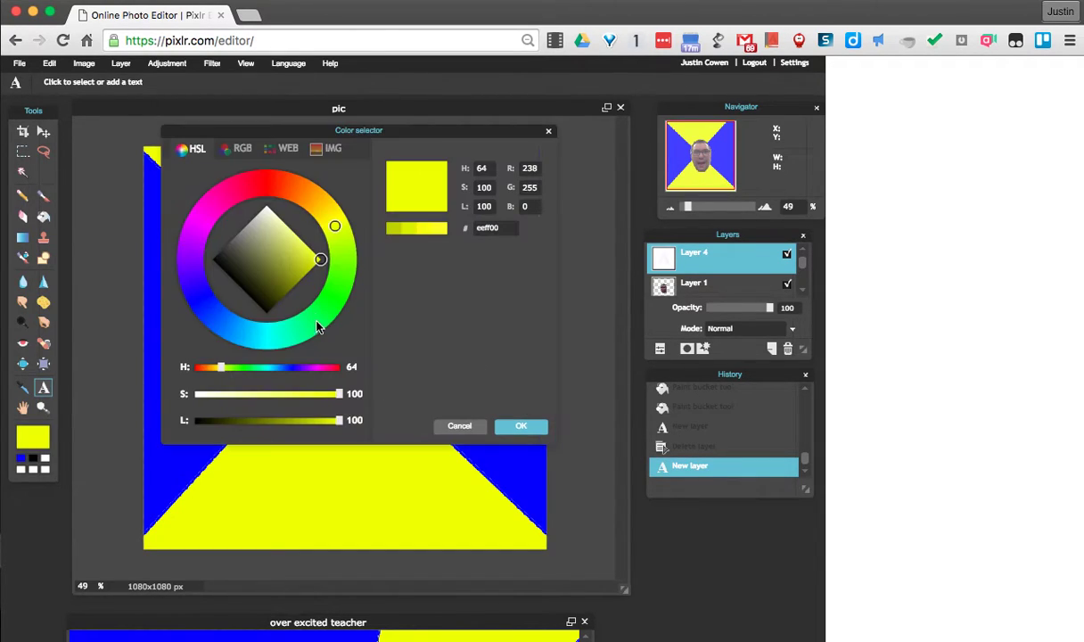
pyautogui.moveTo(276, 246); pyautogui.dragTo(266, 206)
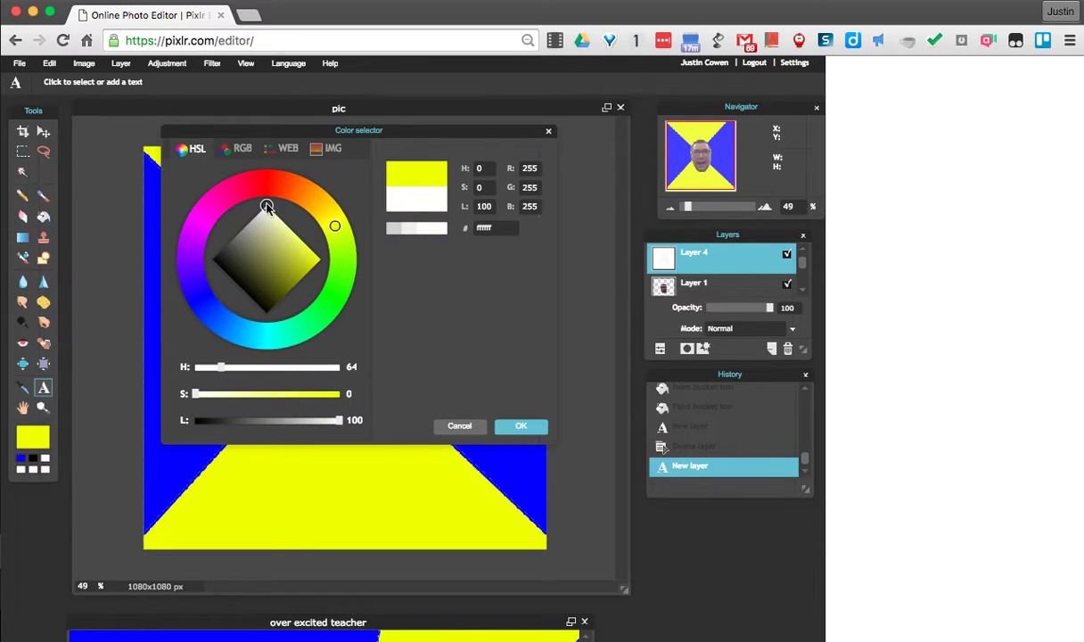
pyautogui.click(522, 428)
pyautogui.click(441, 387)
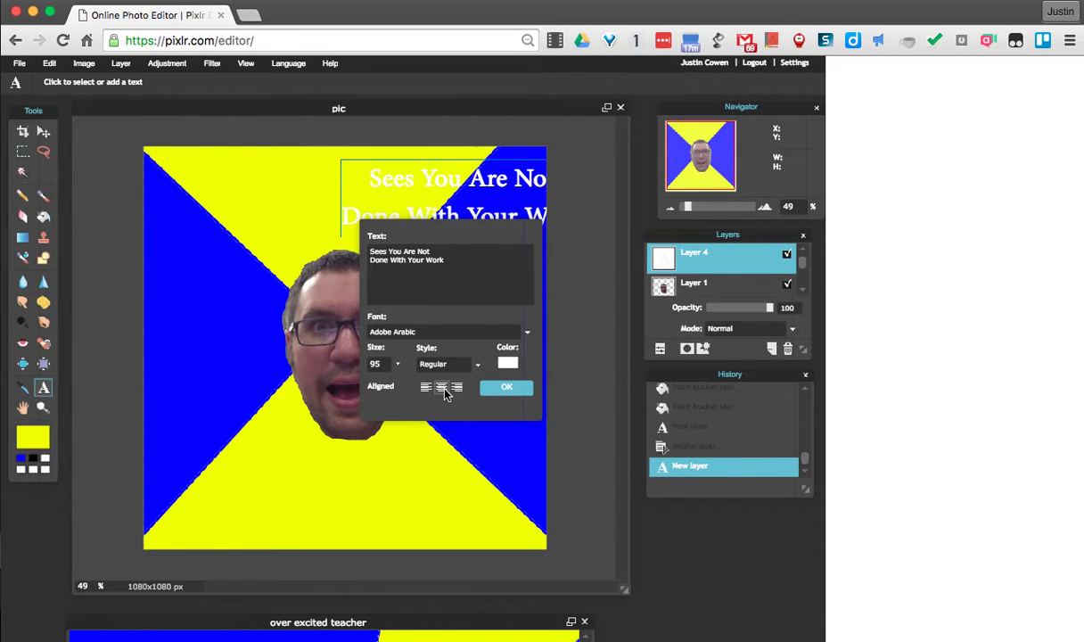
# Commit the white caption and move it to the top centre of the canvas
pyautogui.click(506, 387)
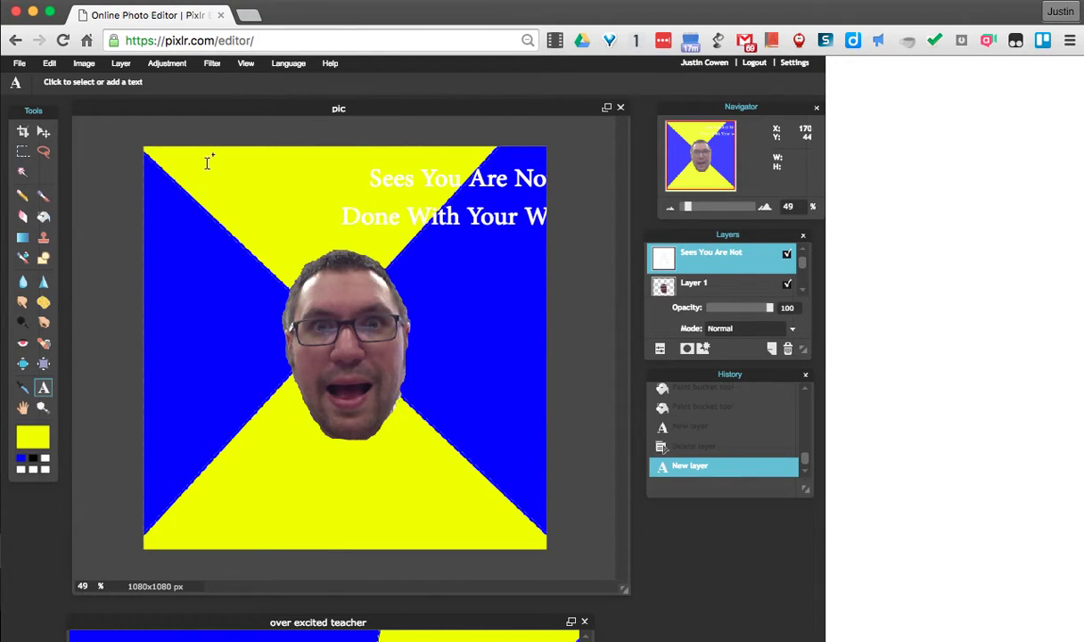
pyautogui.click(43, 132)
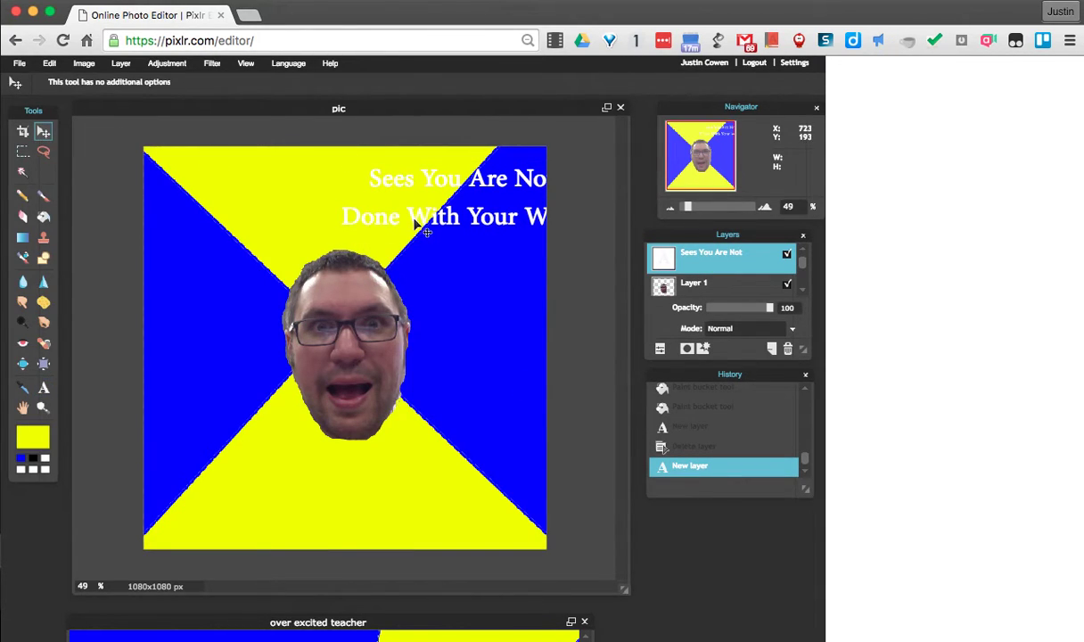
pyautogui.moveTo(413, 219); pyautogui.dragTo(300, 216)
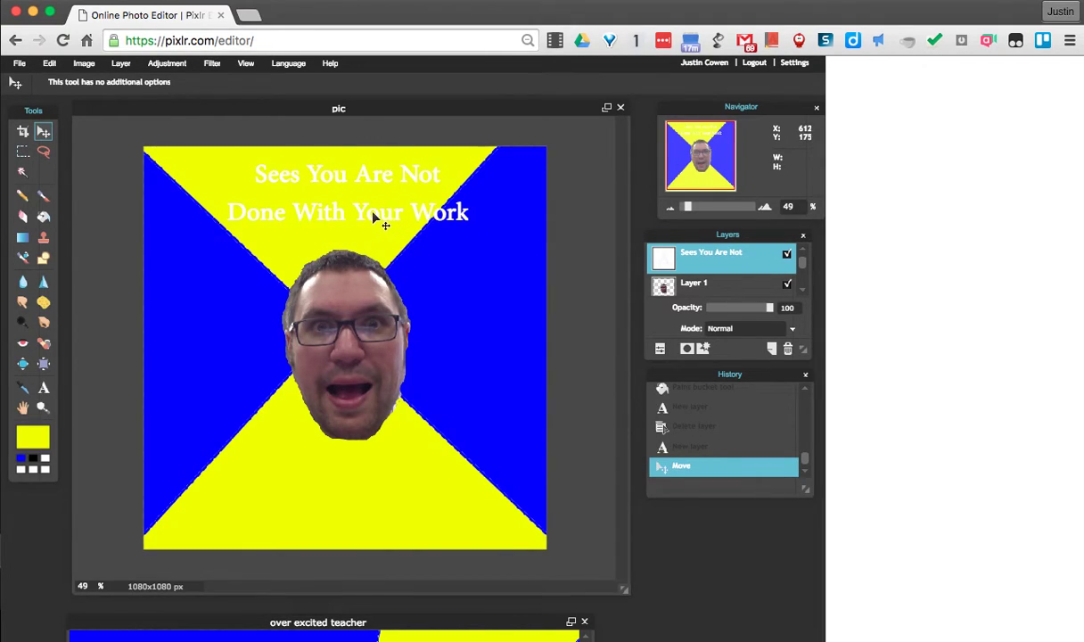
# Duplicate the caption layer and move the copy down and to the right
pyautogui.rightClick(721, 263)
pyautogui.click(737, 265)
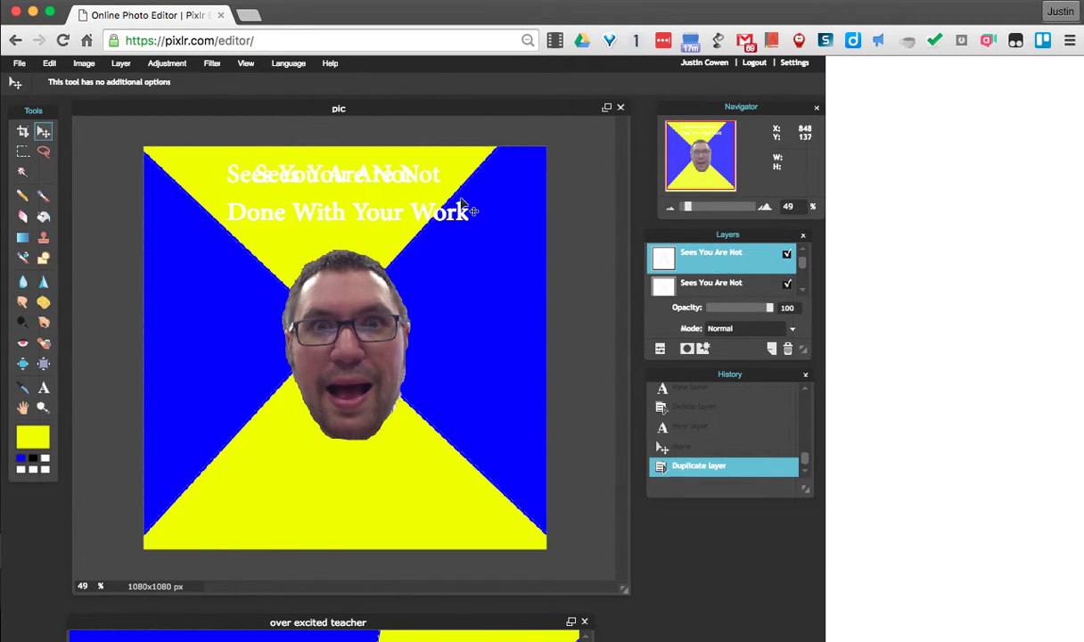
pyautogui.moveTo(317, 214); pyautogui.dragTo(361, 258)
# Recolour the duplicate caption near-black (0f0d0d), centre-align it and commit
pyautogui.click(43, 387)
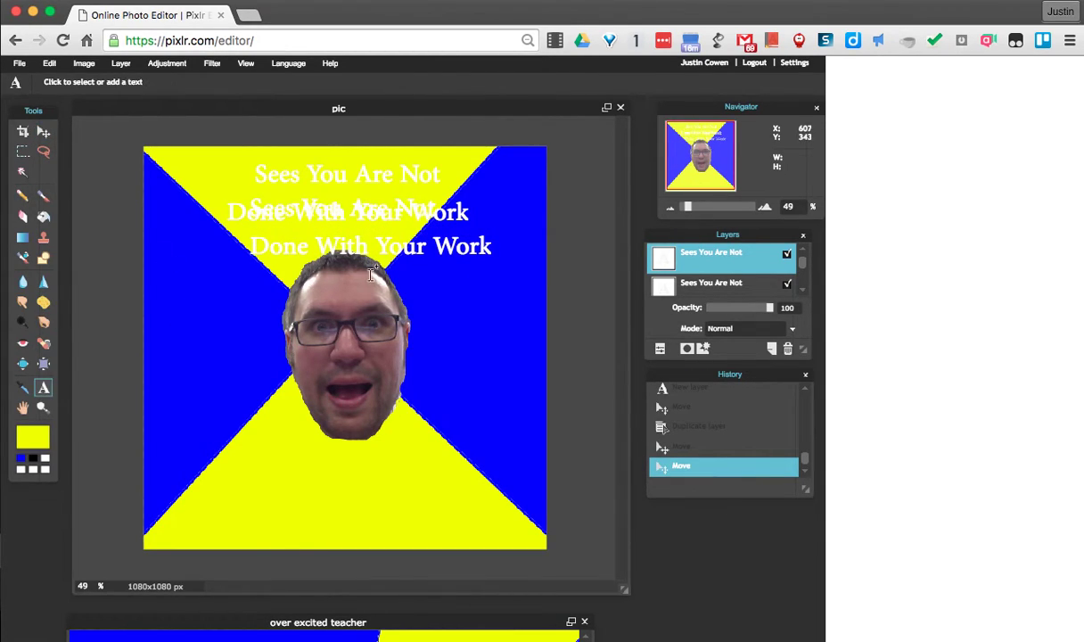
pyautogui.click(397, 254)
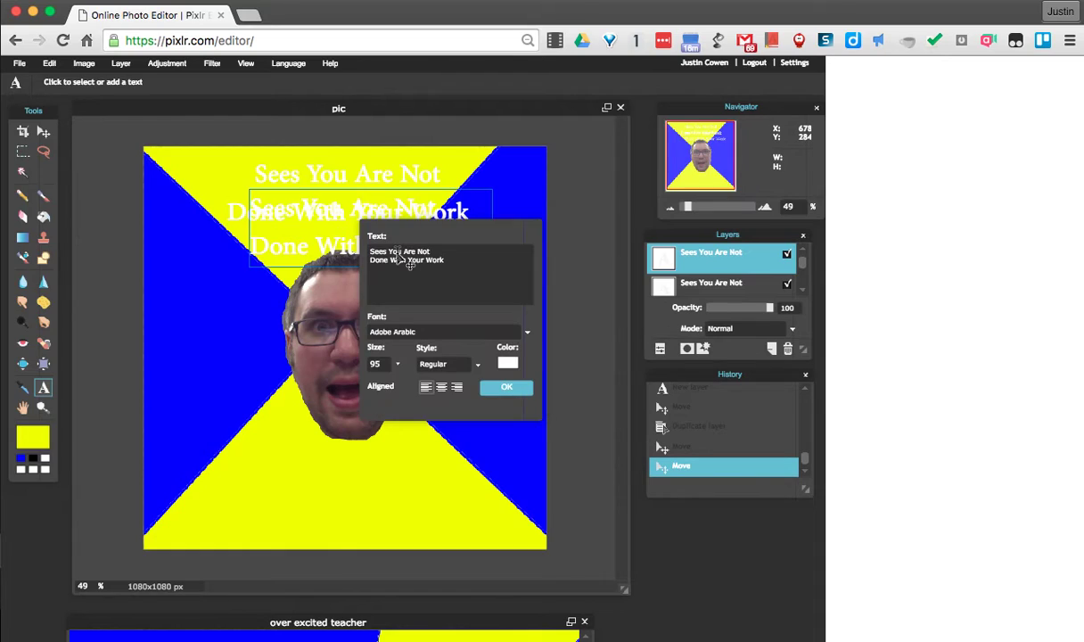
pyautogui.click(443, 387)
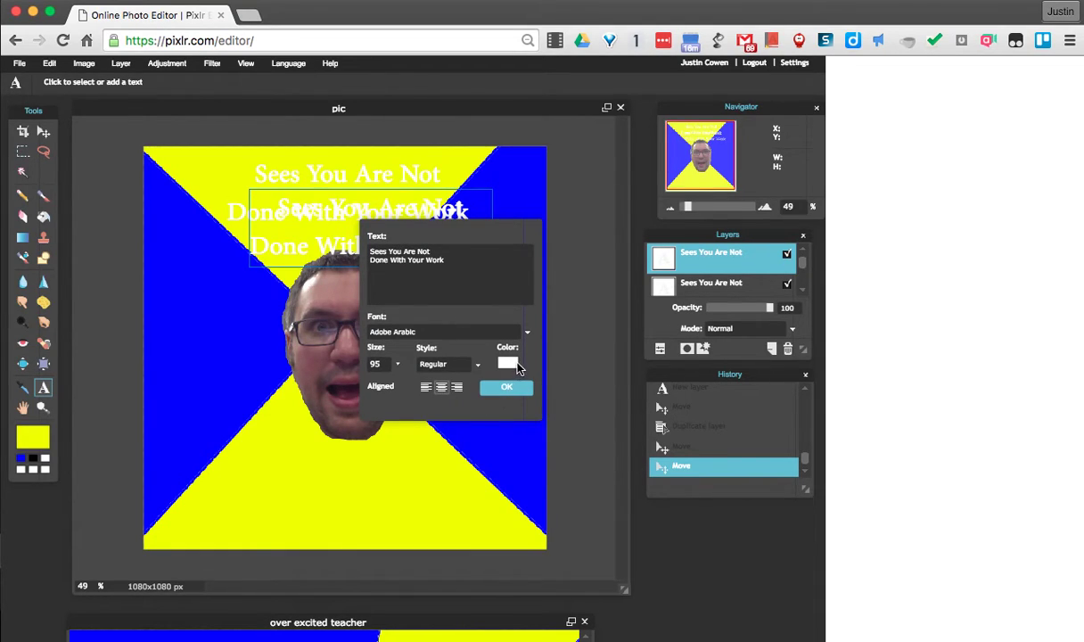
pyautogui.click(507, 364)
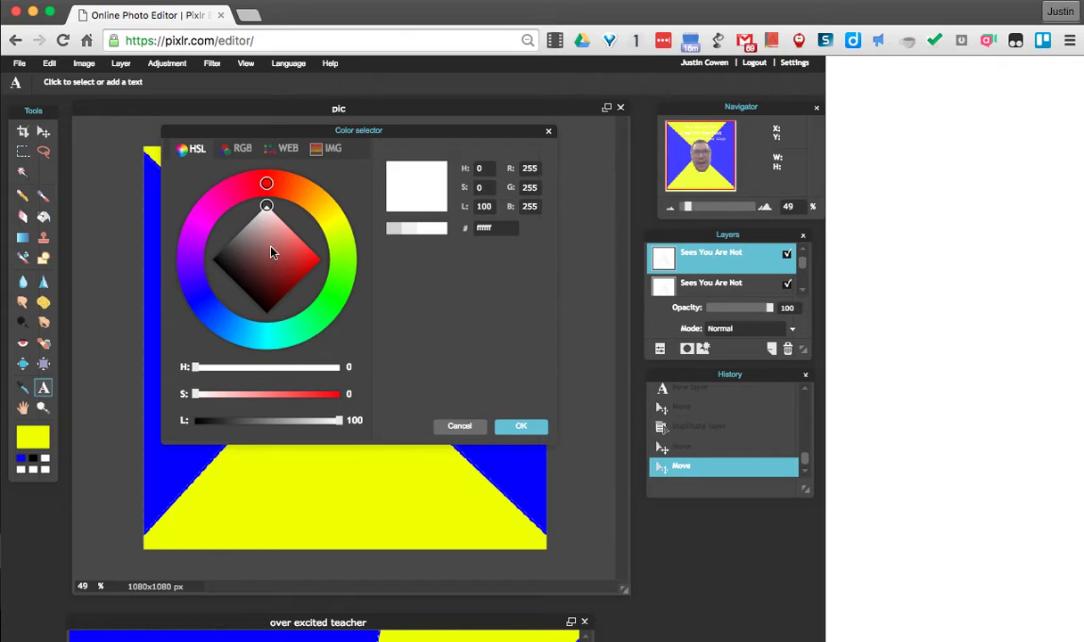
pyautogui.moveTo(272, 252); pyautogui.dragTo(226, 264)
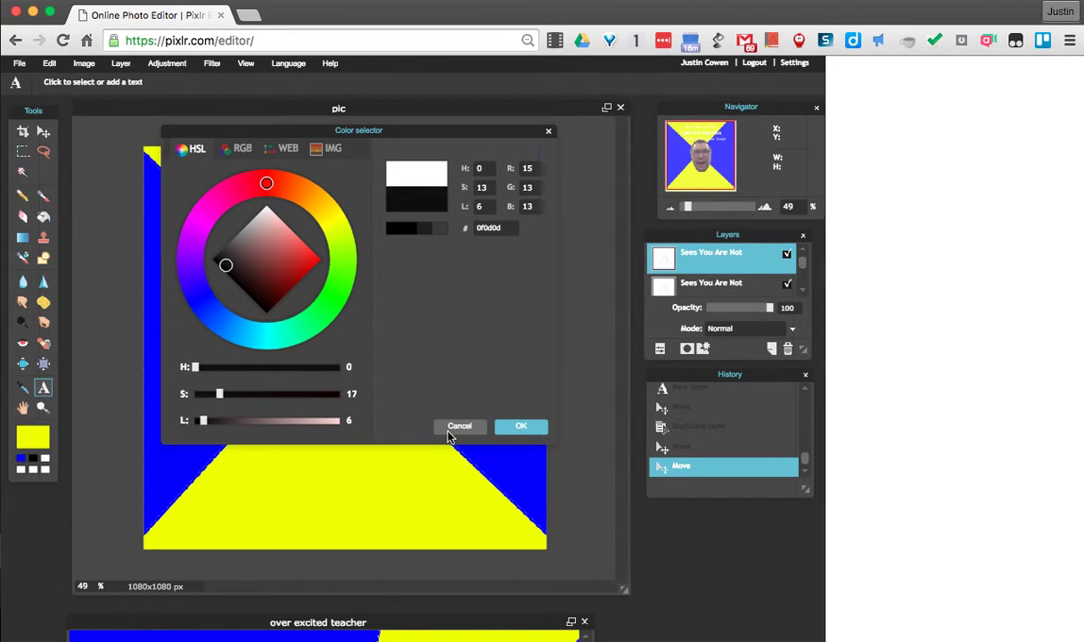
pyautogui.click(515, 426)
pyautogui.click(526, 384)
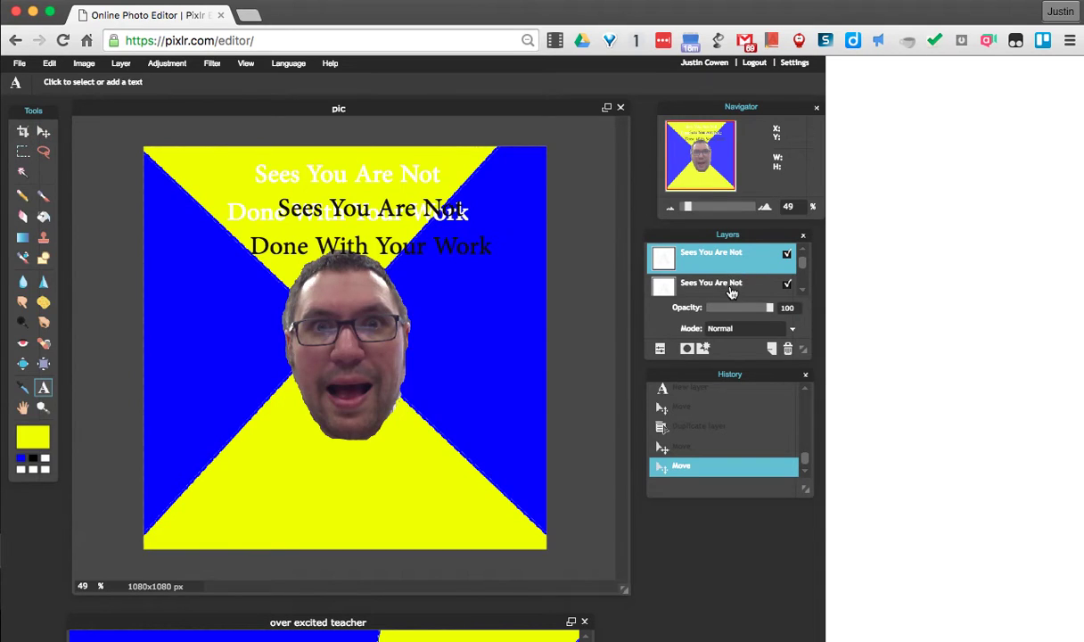
# Put the black caption beneath the white one and offset it into a drop shadow
pyautogui.moveTo(729, 293); pyautogui.dragTo(729, 252)
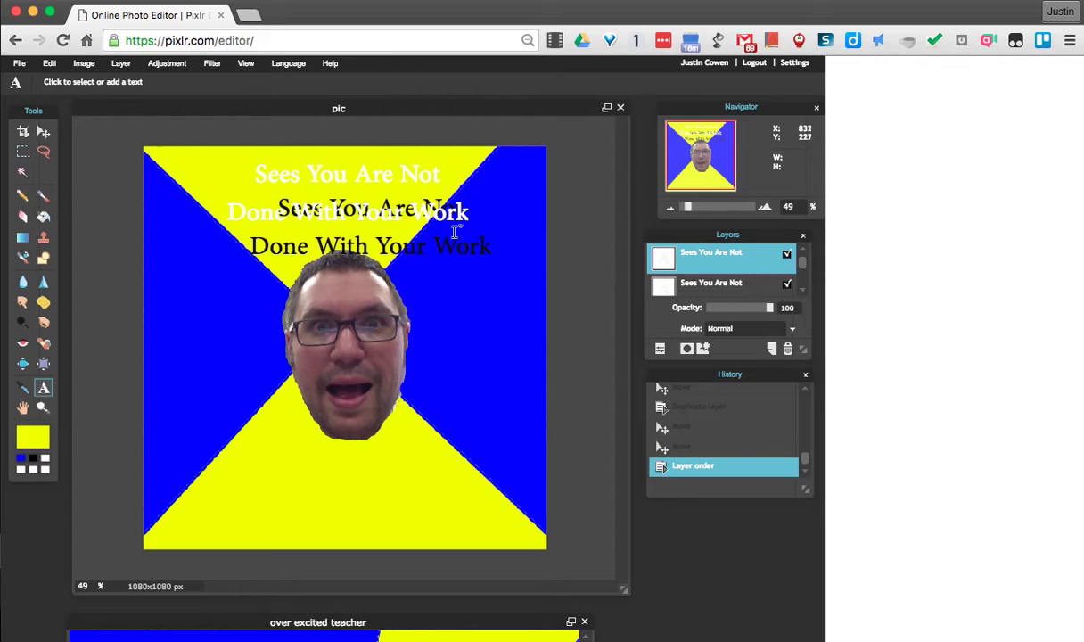
pyautogui.click(43, 131)
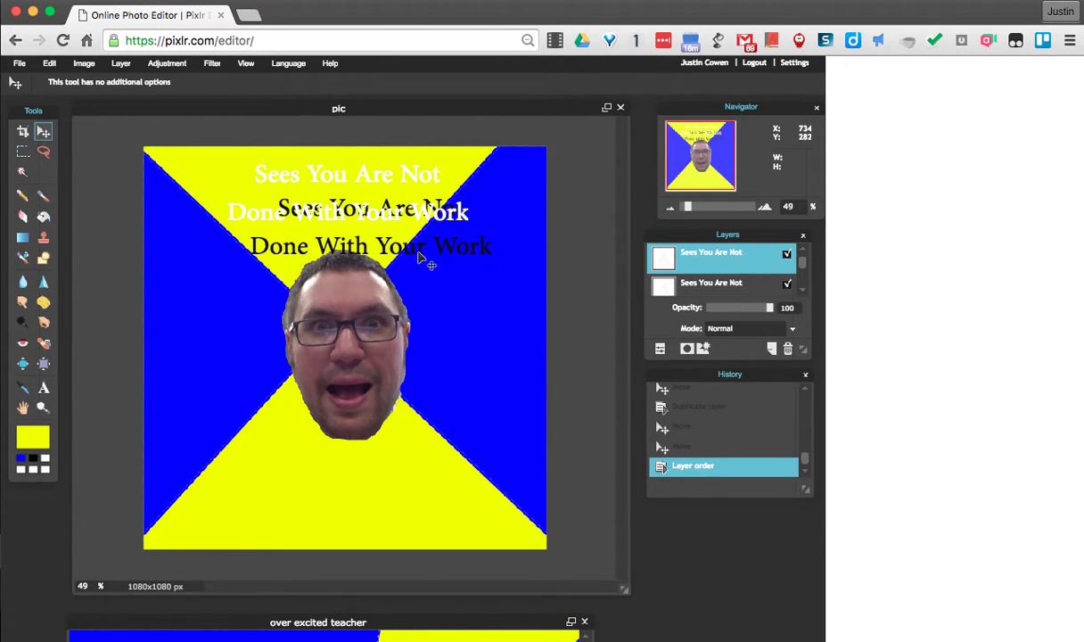
pyautogui.moveTo(419, 256); pyautogui.dragTo(435, 225)
pyautogui.click(664, 280)
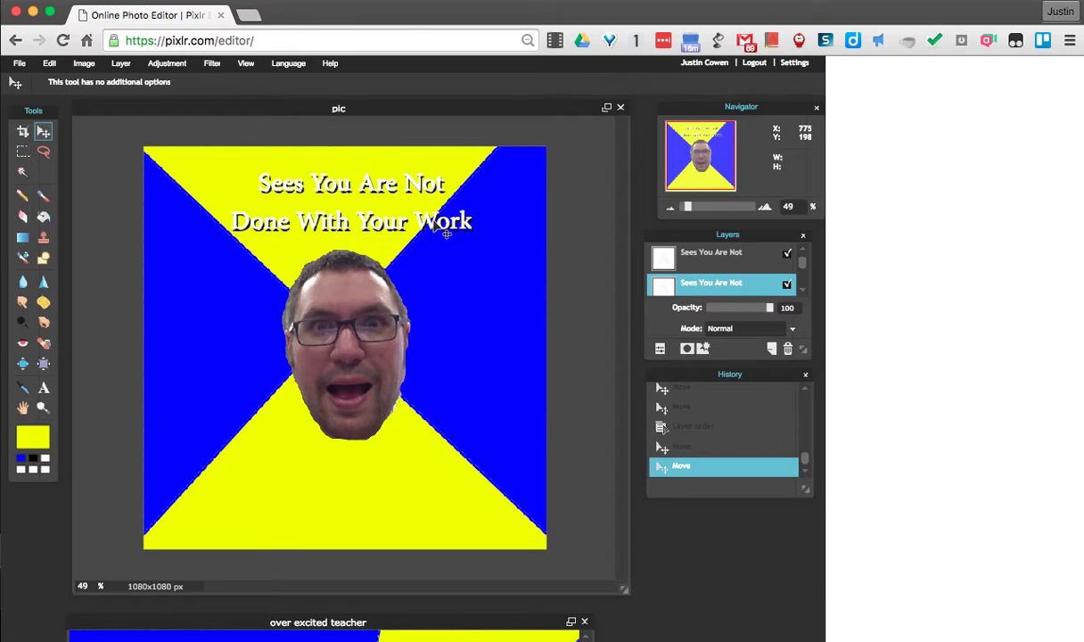
pyautogui.press('Up')
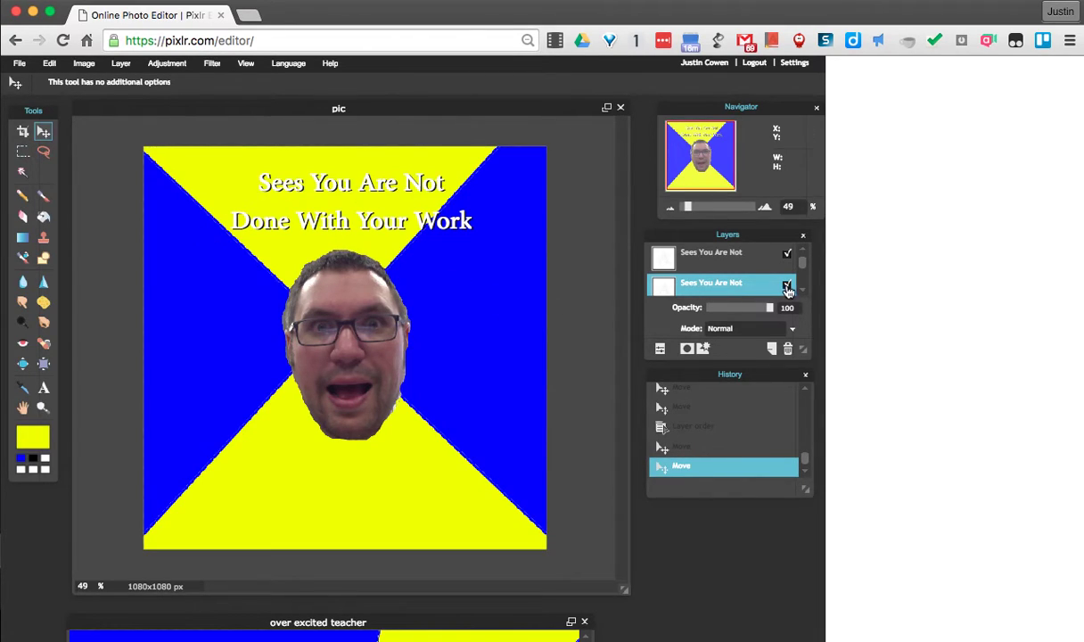
# Add the caption 'Assigns More Work' on the lower part of the canvas
pyautogui.click(42, 389)
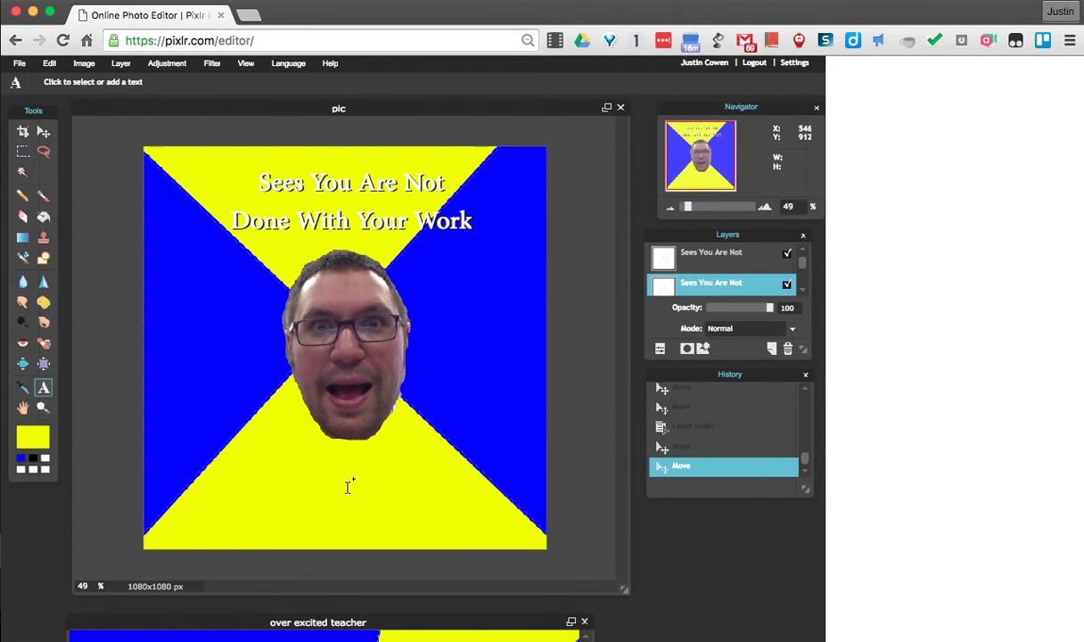
pyautogui.click(349, 485)
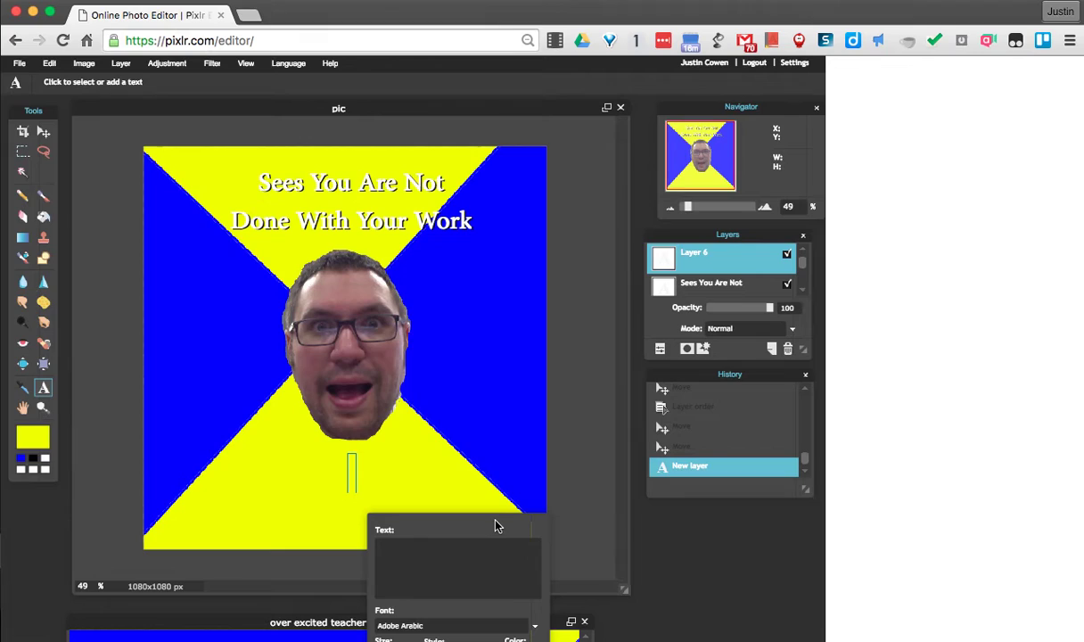
pyautogui.write('Assigns More Work')
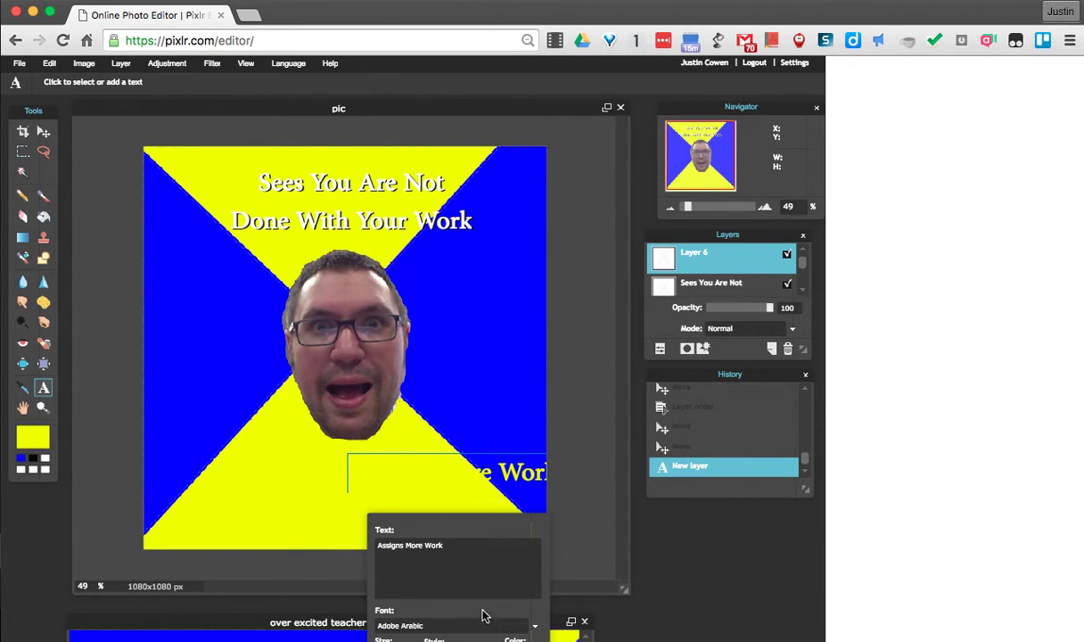
# Zoom the browser page out so the whole editor fits
pyautogui.click(1070, 40)
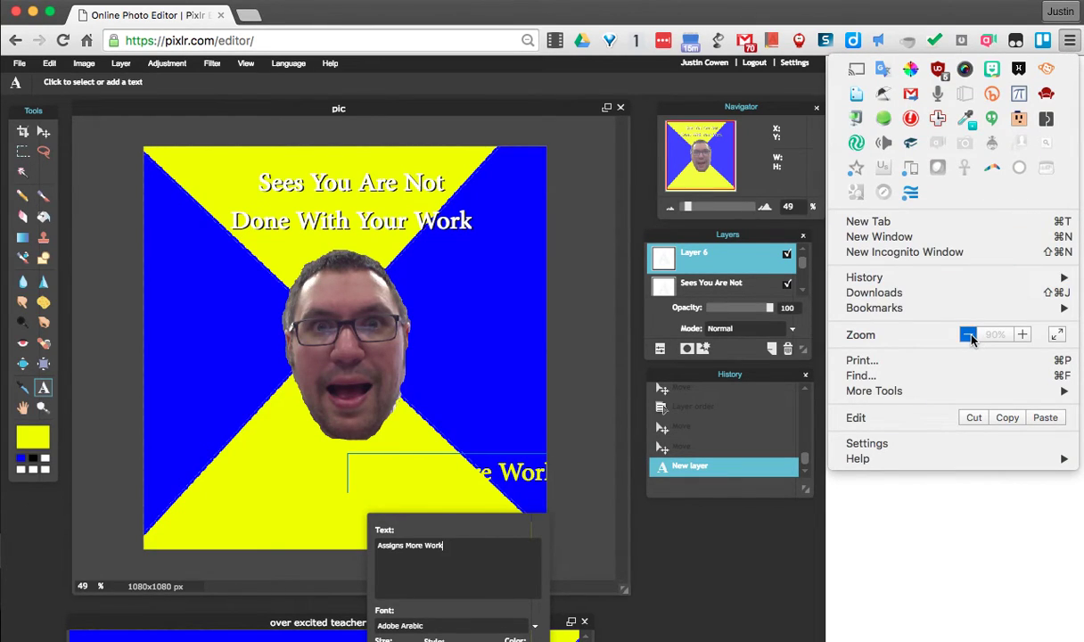
pyautogui.click(970, 337)
pyautogui.click(809, 467)
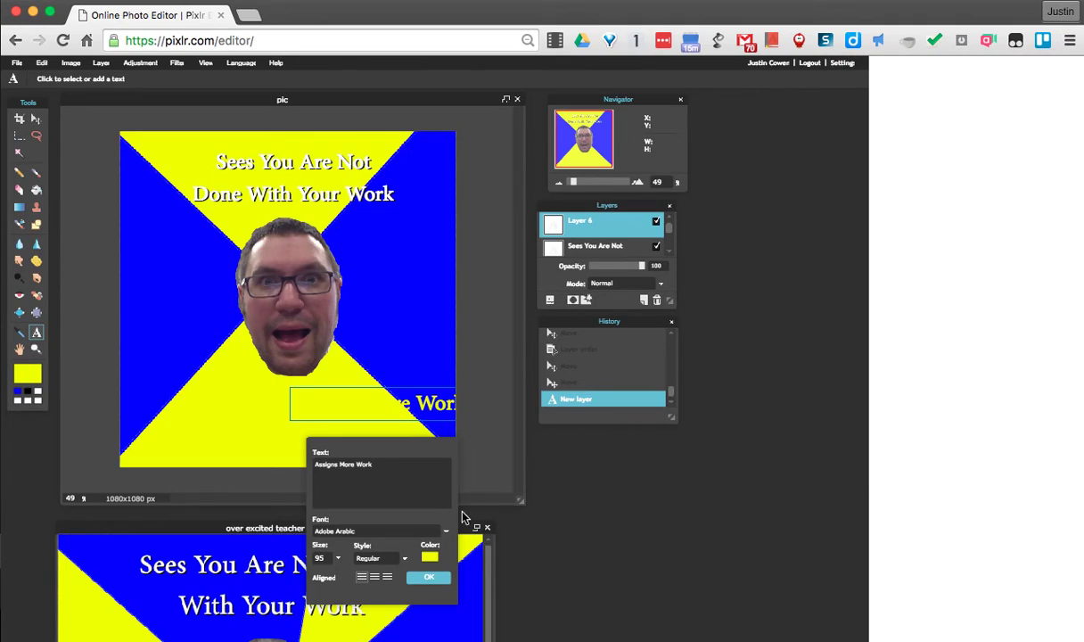
# Set the 'Assigns More Work' caption colour to near-black (#070800) and commit it
pyautogui.click(429, 558)
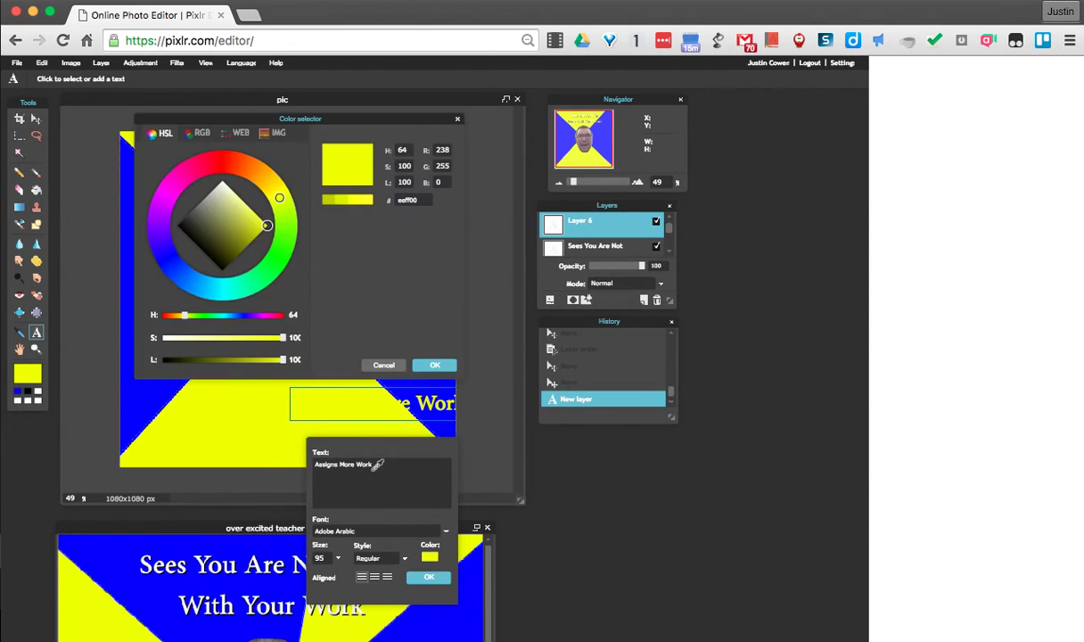
pyautogui.click(216, 259)
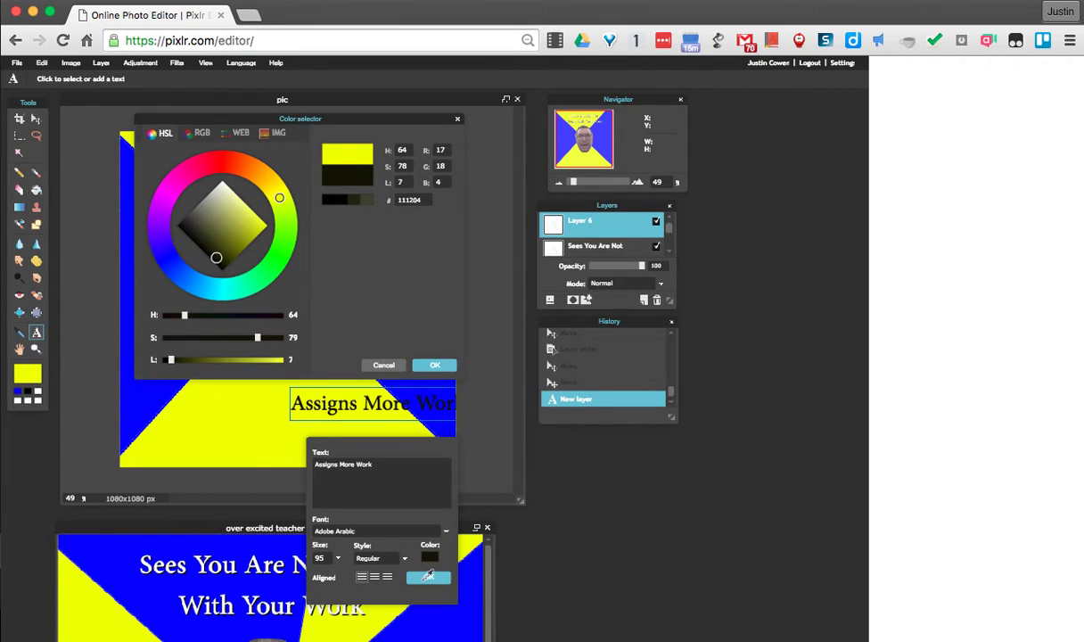
pyautogui.click(427, 577)
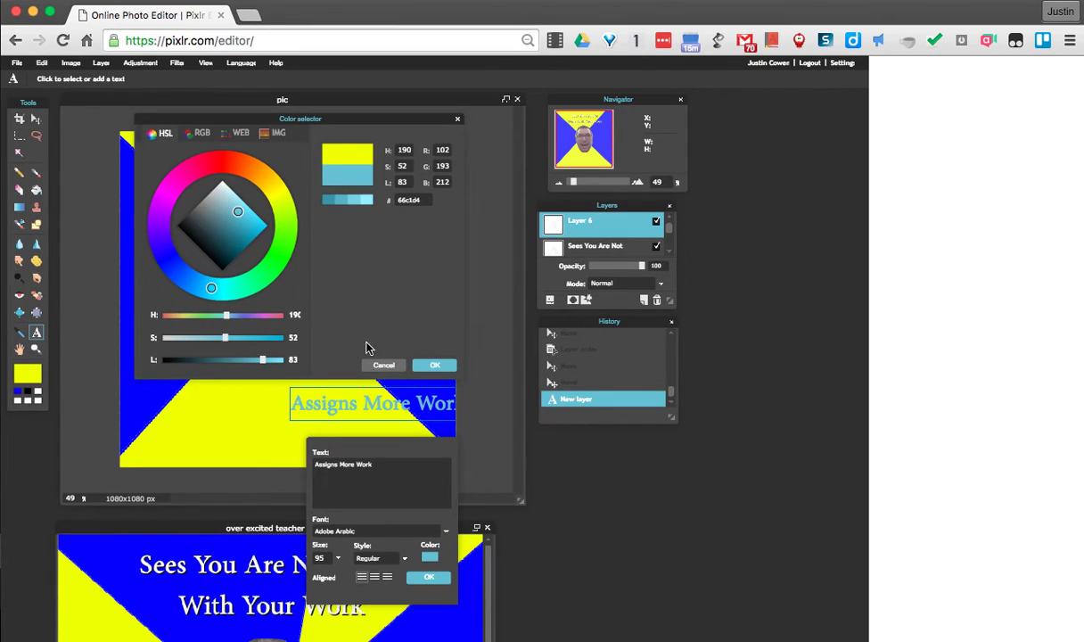
pyautogui.moveTo(230, 217)
pyautogui.mouseDown()
pyautogui.moveTo(220, 234)
pyautogui.moveTo(192, 240)
pyautogui.mouseUp()
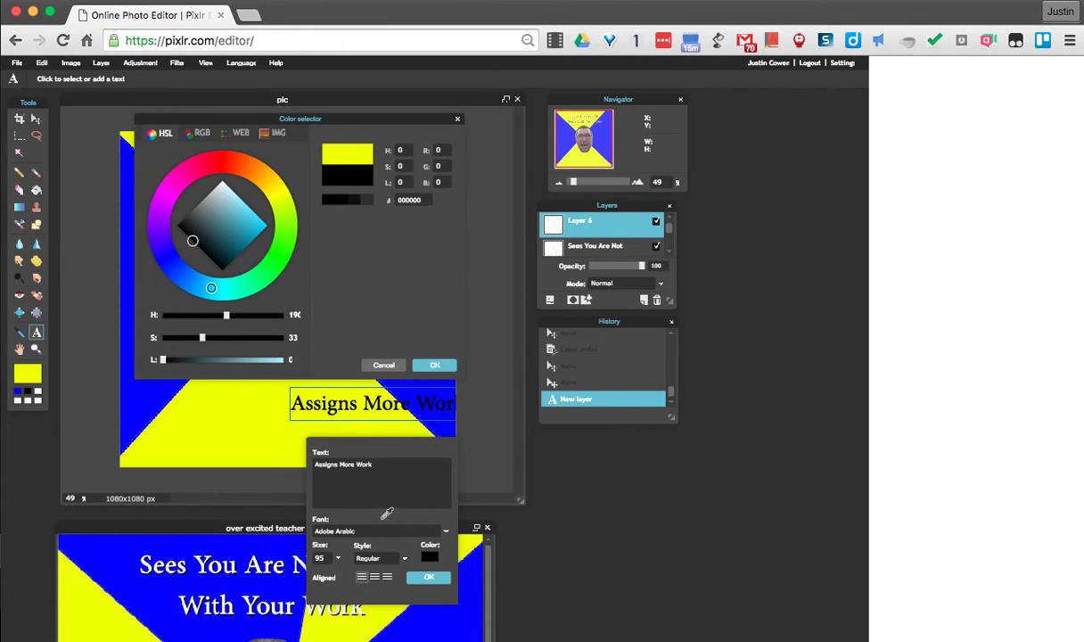
pyautogui.press('Escape')
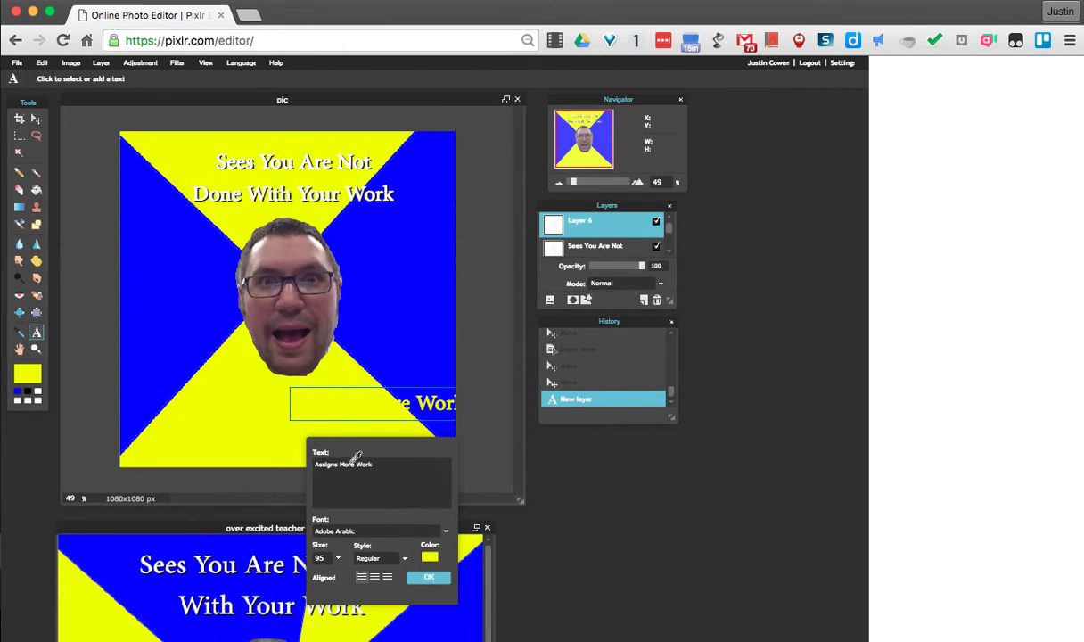
pyautogui.click(428, 556)
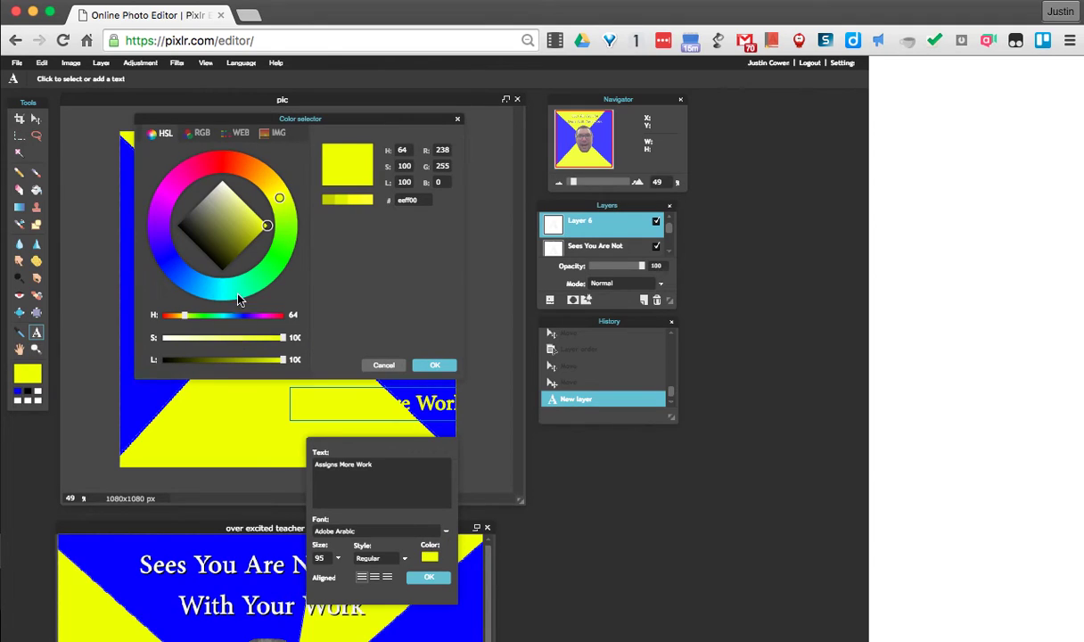
pyautogui.click(225, 272)
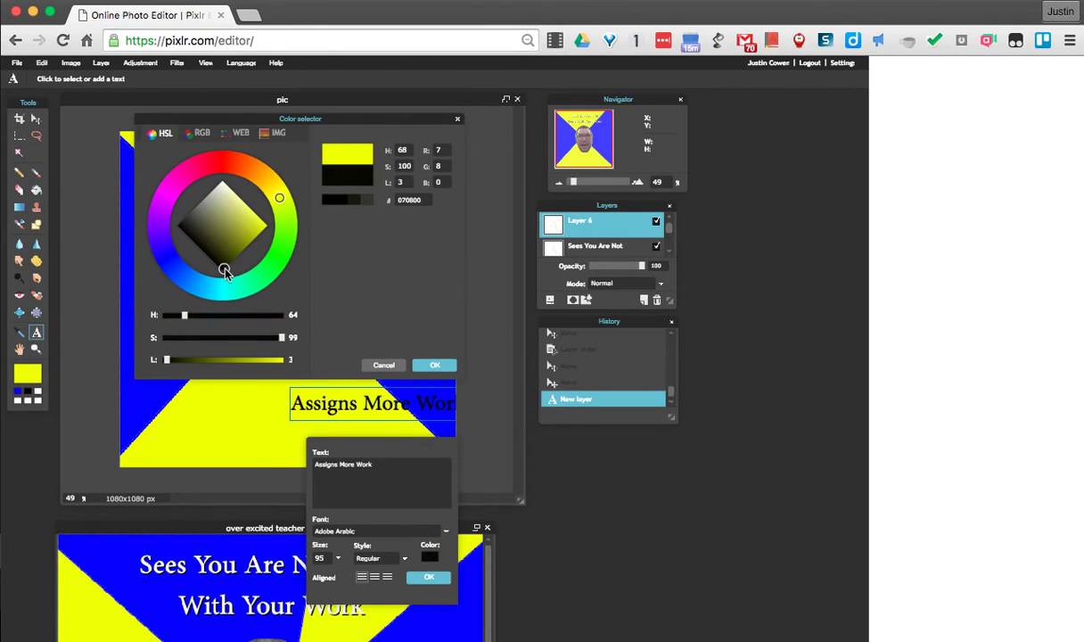
pyautogui.click(426, 364)
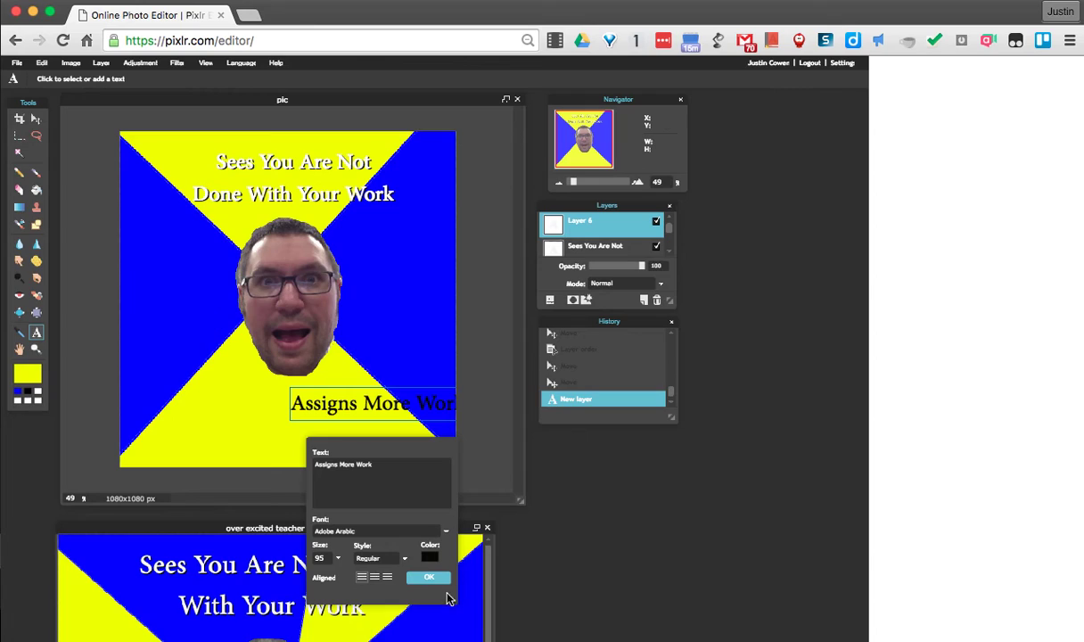
pyautogui.click(439, 582)
# Centre the 'Assigns More Work' caption below the face and duplicate its layer
pyautogui.click(35, 119)
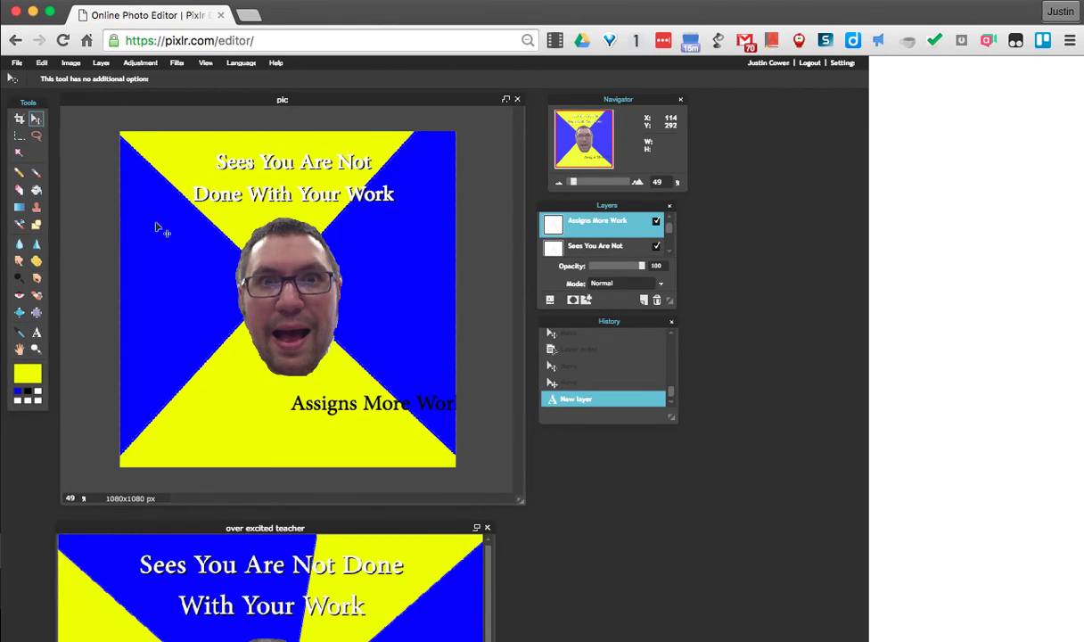
pyautogui.moveTo(346, 412); pyautogui.dragTo(260, 410)
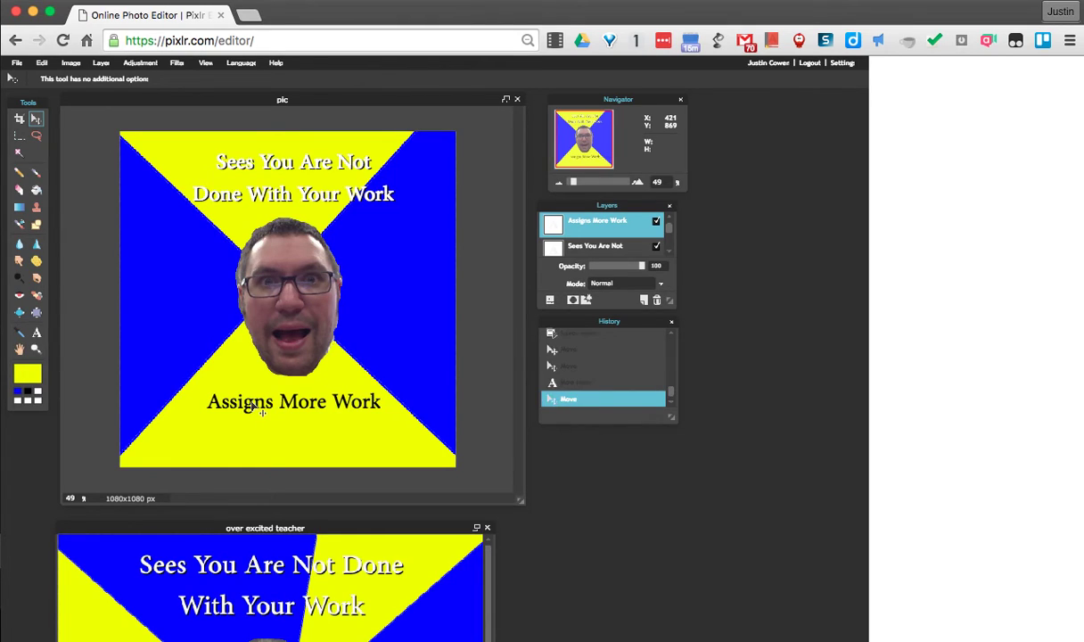
pyautogui.rightClick(614, 227)
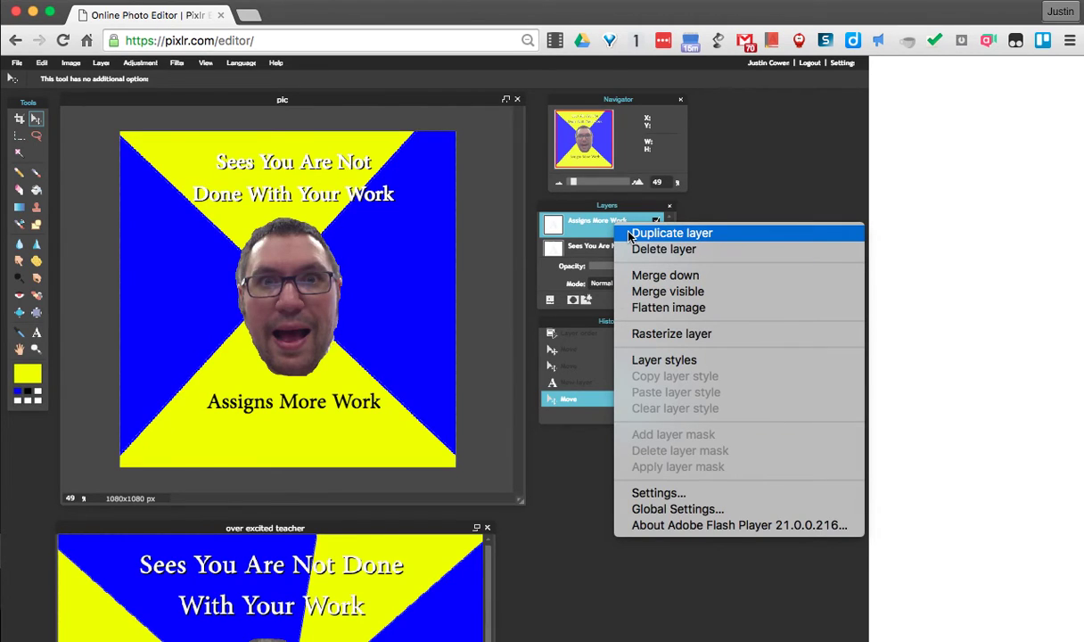
pyautogui.click(630, 233)
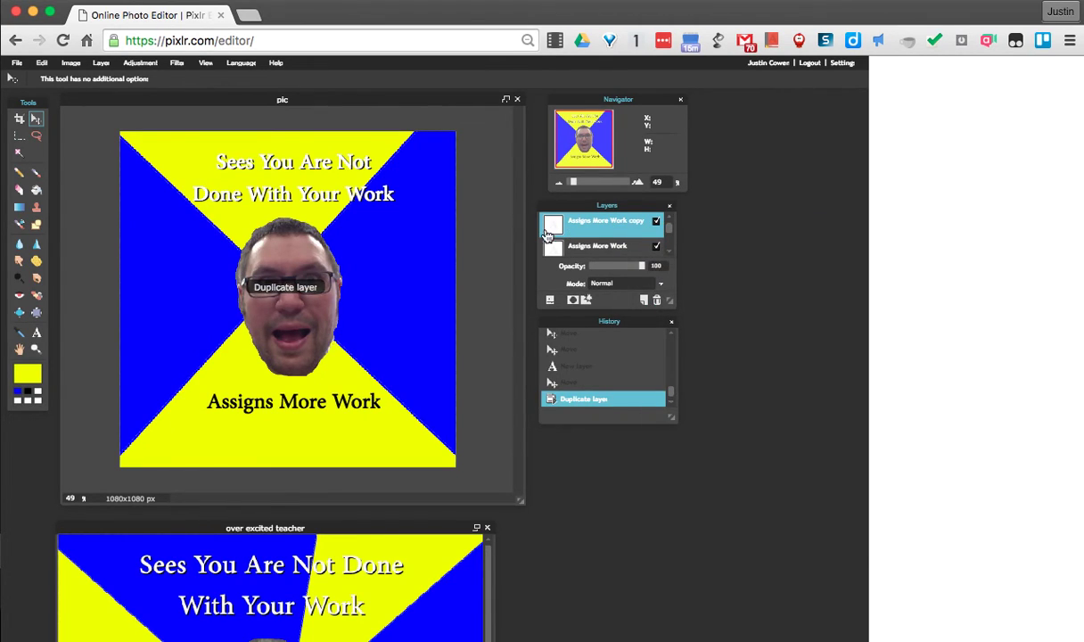
# Recolour the top caption copy off-white (#f2f2f2) and commit it
pyautogui.click(37, 333)
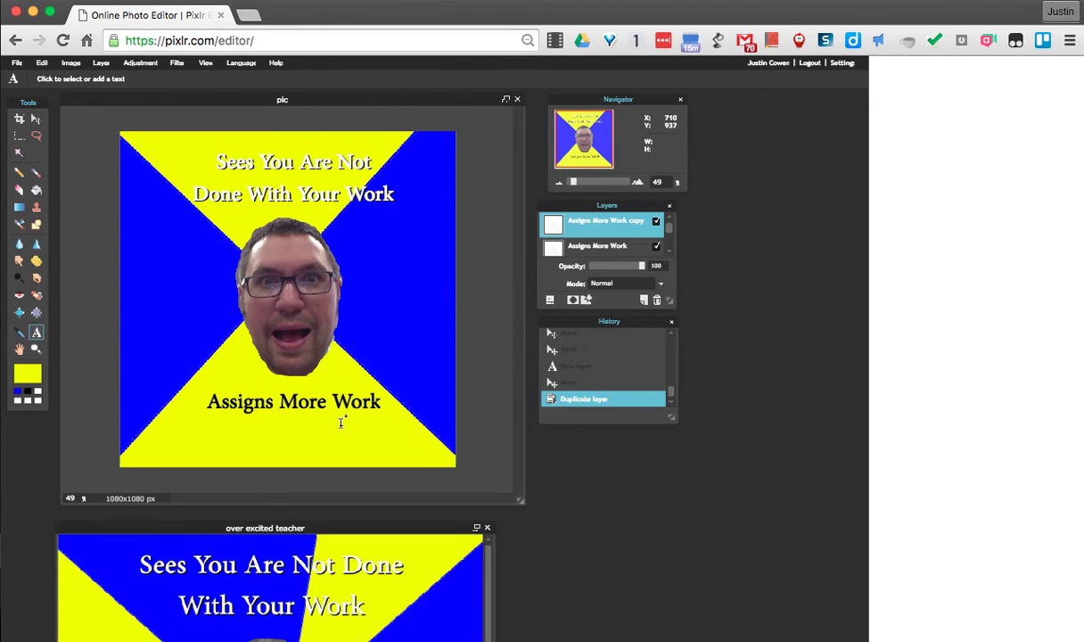
pyautogui.click(313, 393)
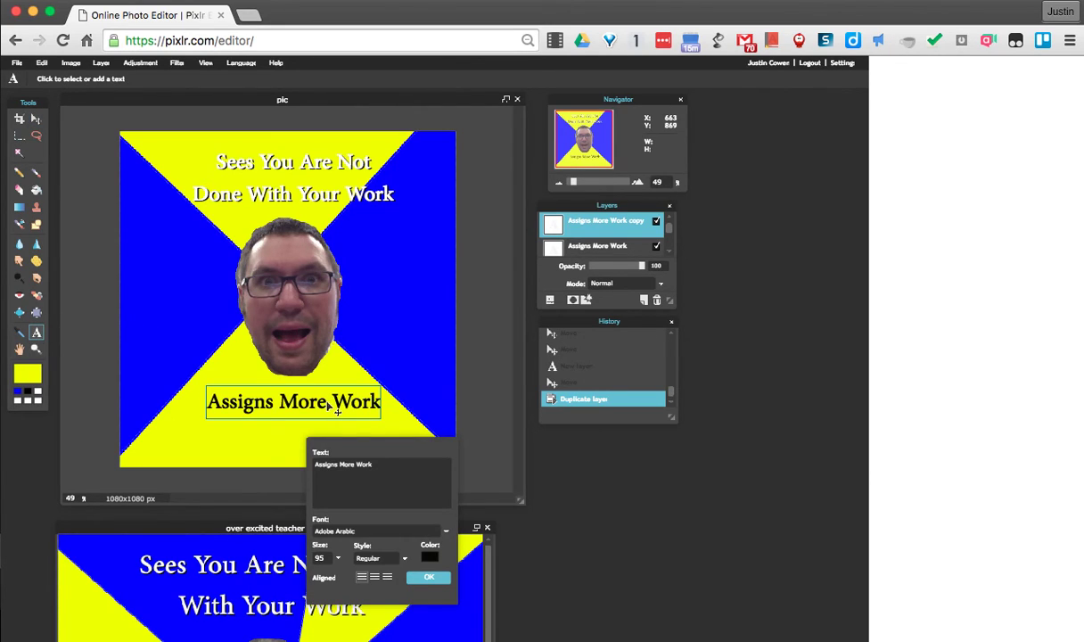
pyautogui.click(429, 558)
pyautogui.moveTo(210, 198); pyautogui.dragTo(220, 183)
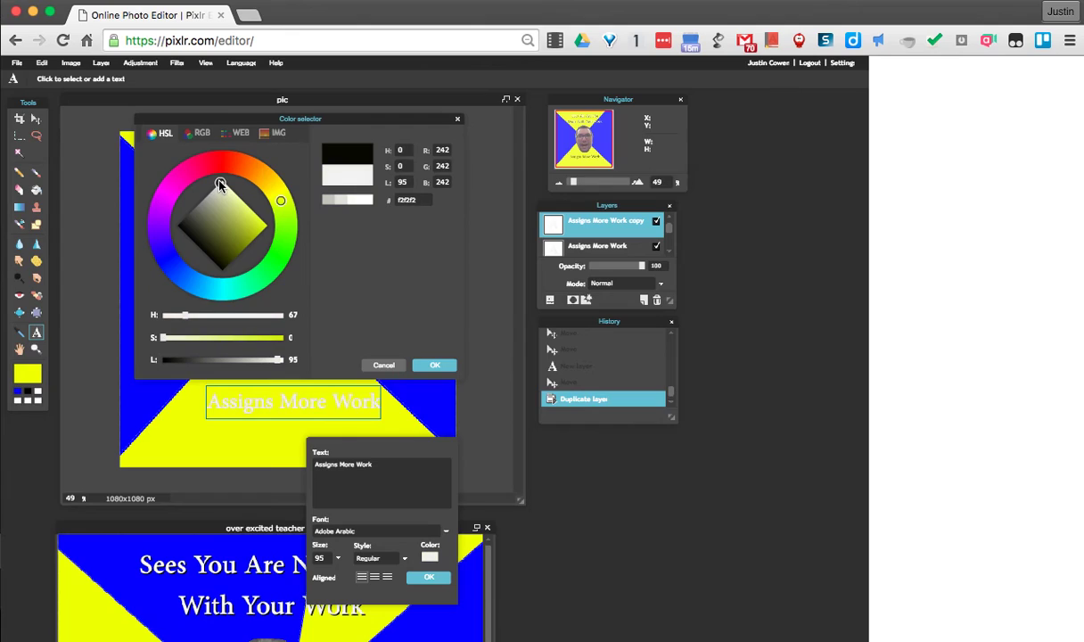
pyautogui.click(424, 366)
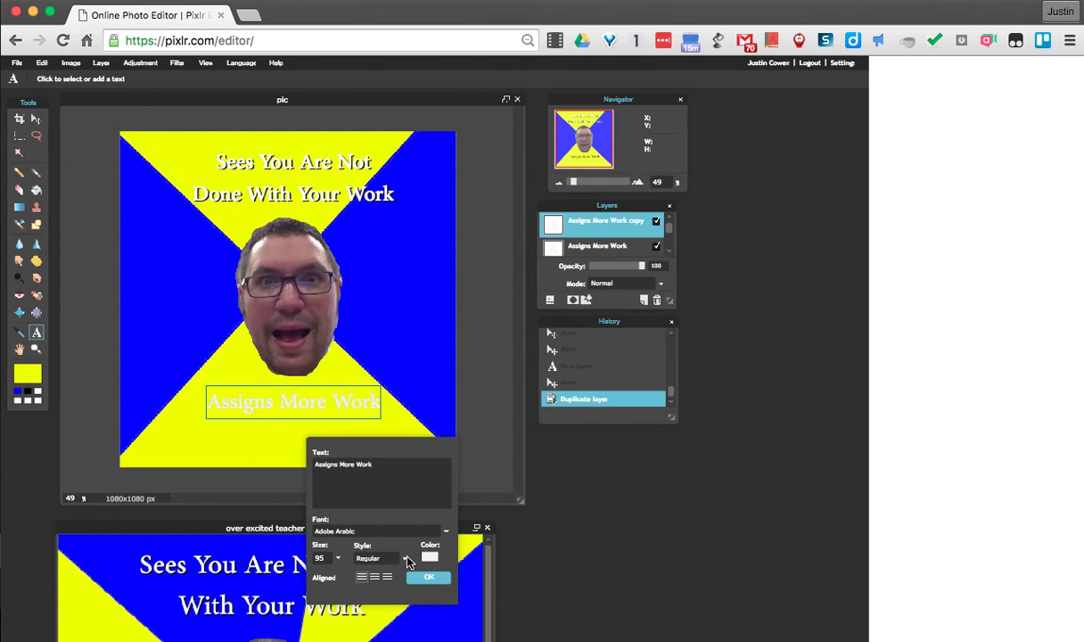
pyautogui.click(428, 577)
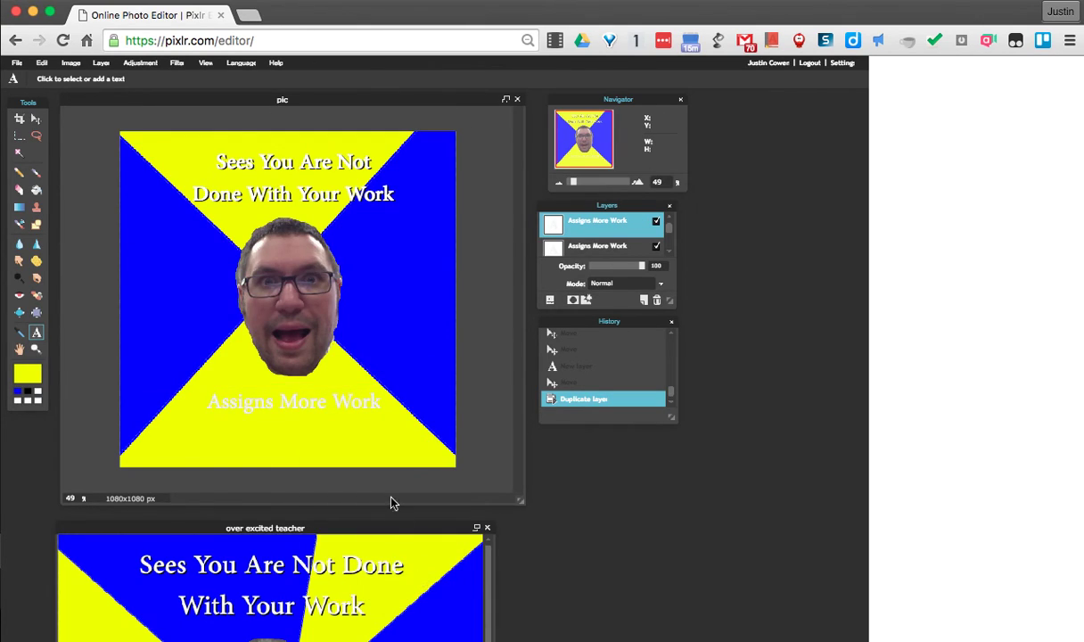
# Nudge the black 'Assigns More Work' copy right and down to form a drop shadow
pyautogui.click(604, 254)
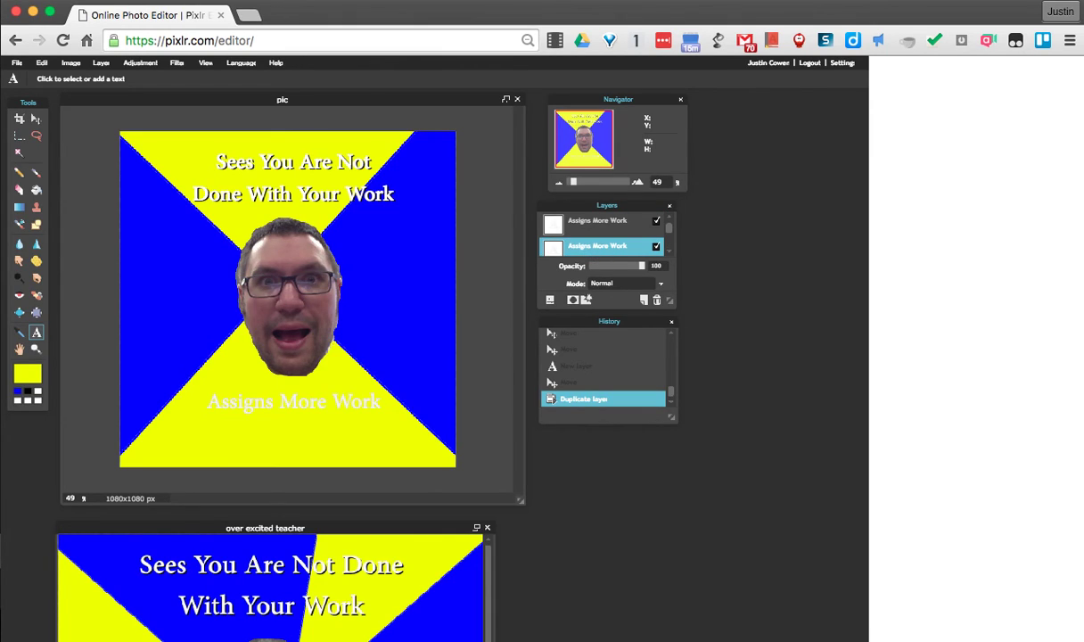
pyautogui.click(36, 121)
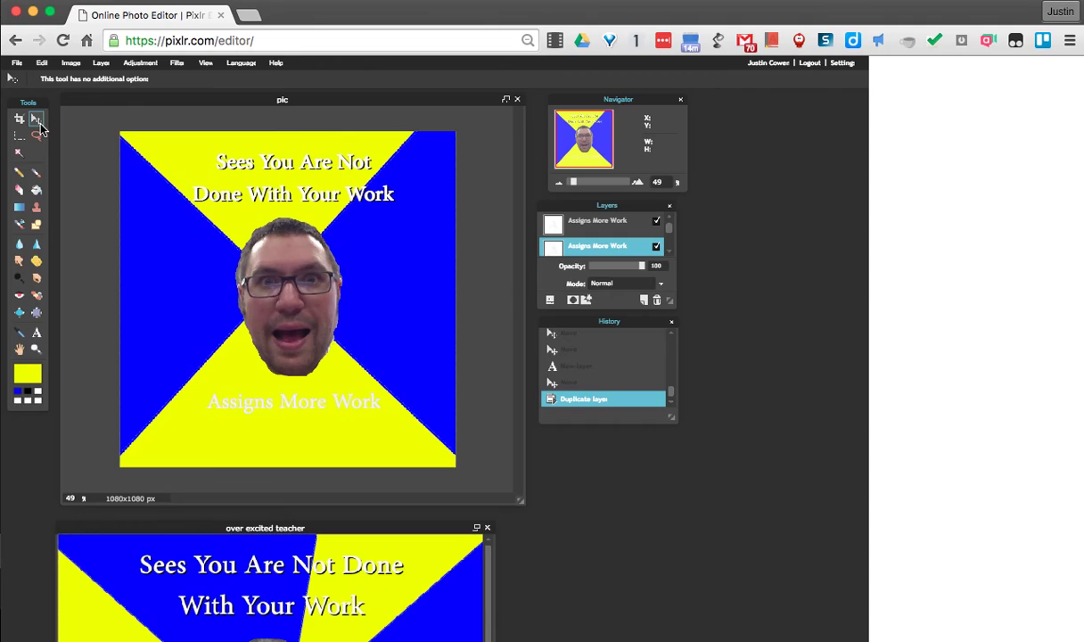
pyautogui.press('Right')
pyautogui.press('Right')
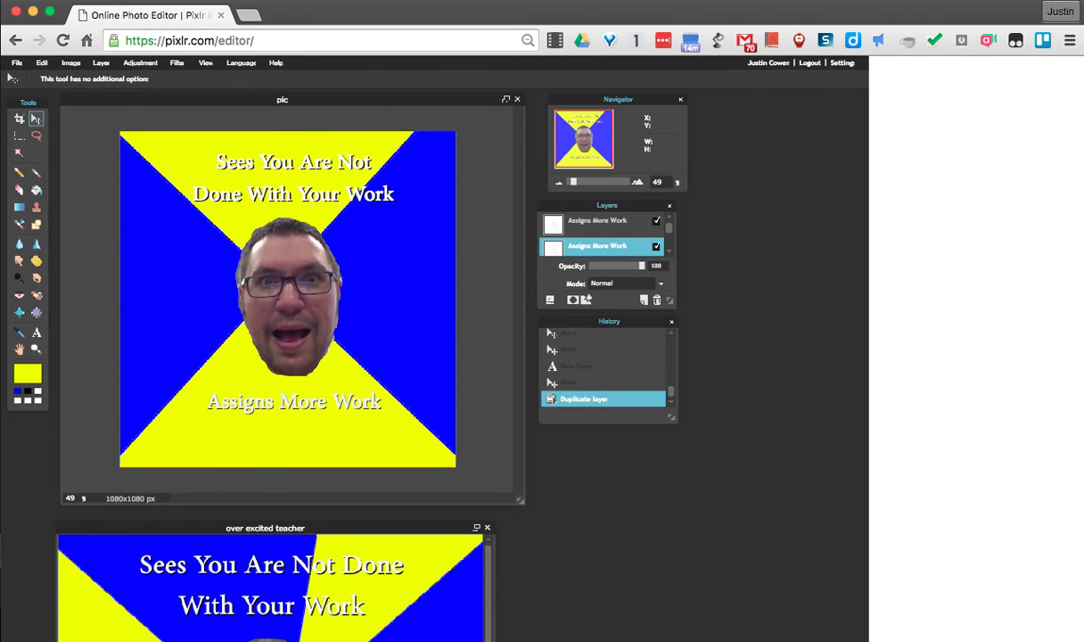
pyautogui.press('Down')
pyautogui.press('Down')
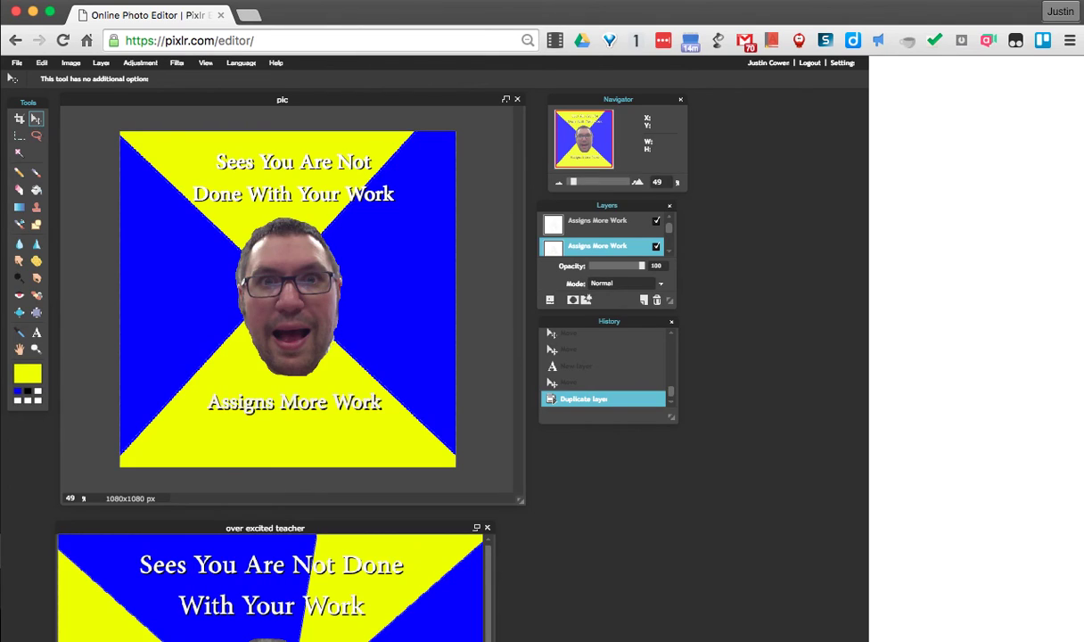